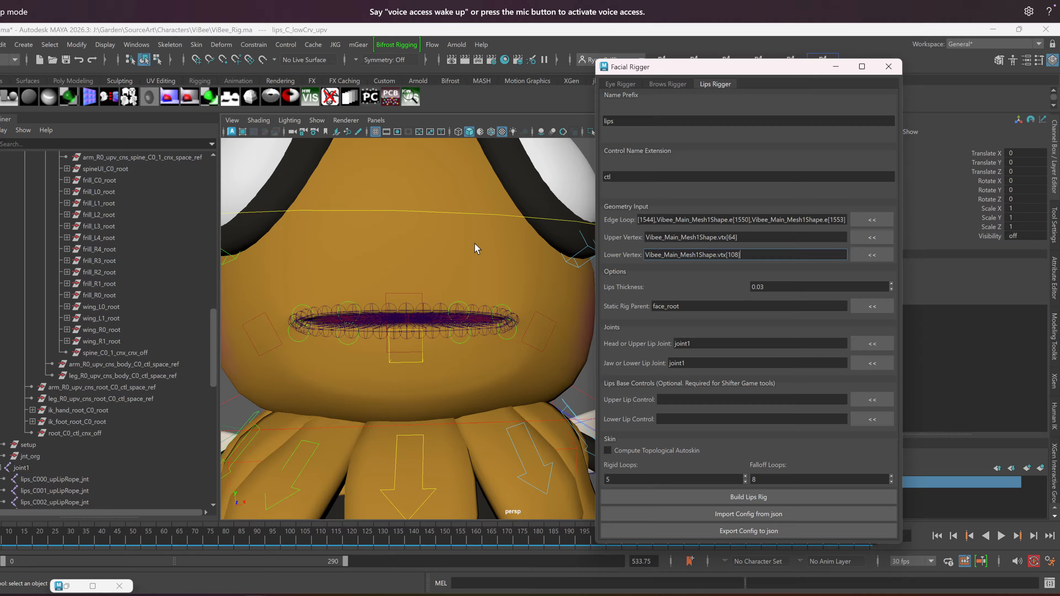
Hide joint1 together with its lip rope joints so only the mouth controls show on the face
{"action": "left_click", "coordinate": [43, 466]}
{"action": "key", "text": "w"}
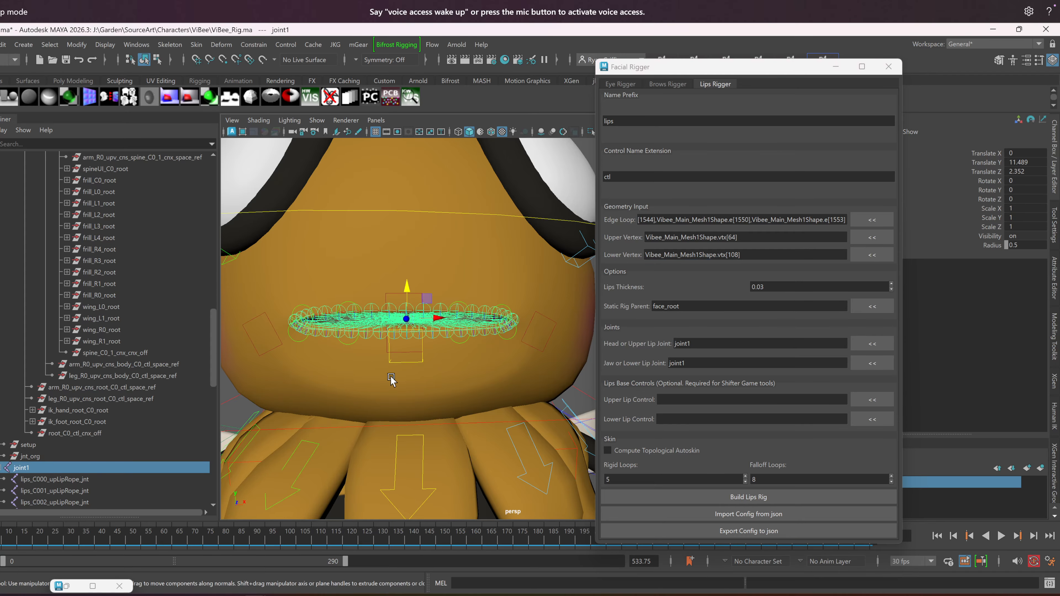
{"action": "left_click_drag", "start_coordinate": [393, 377], "coordinate": [383, 379], "text": "alt"}
{"action": "left_click_drag", "start_coordinate": [318, 358], "coordinate": [352, 374], "text": "alt"}
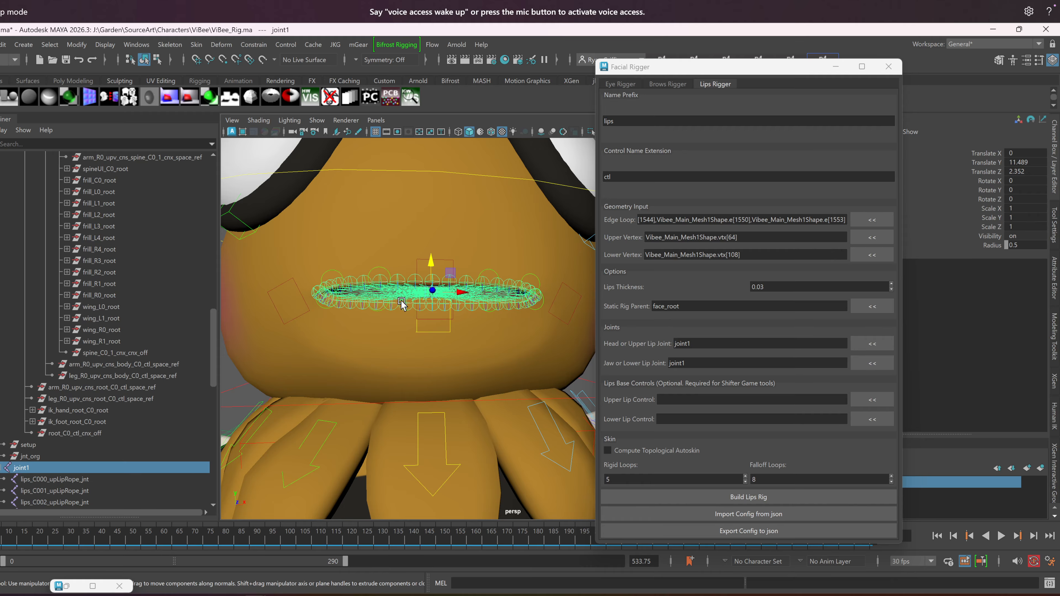
{"action": "key", "text": "ctrl+h"}
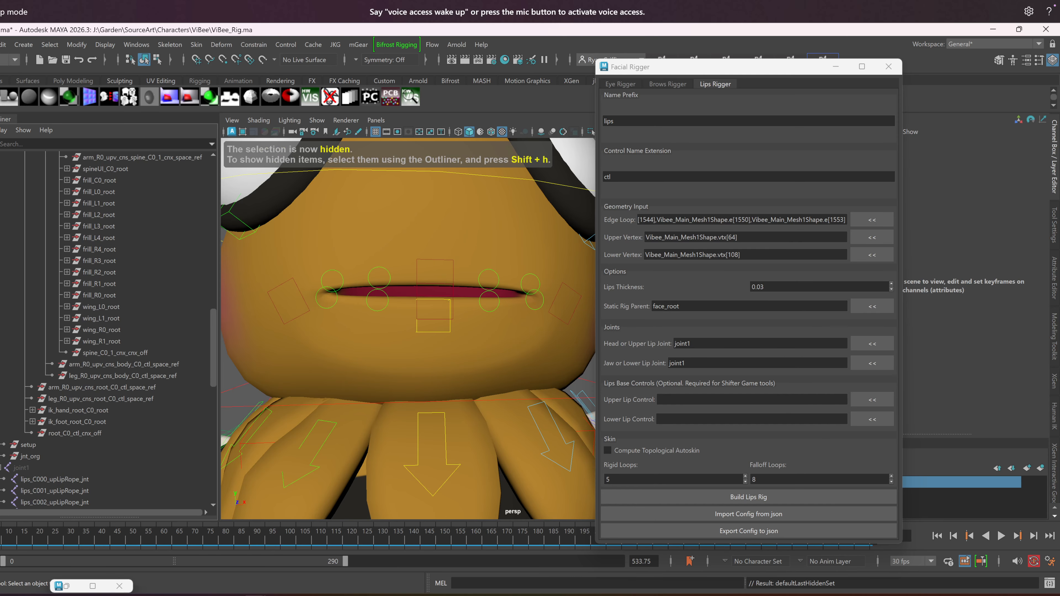
Examine the Script Editor's output history for lips rig messages, and return to the scene
{"action": "left_click", "coordinate": [1049, 583]}
{"action": "left_click_drag", "start_coordinate": [674, 315], "coordinate": [727, 31]}
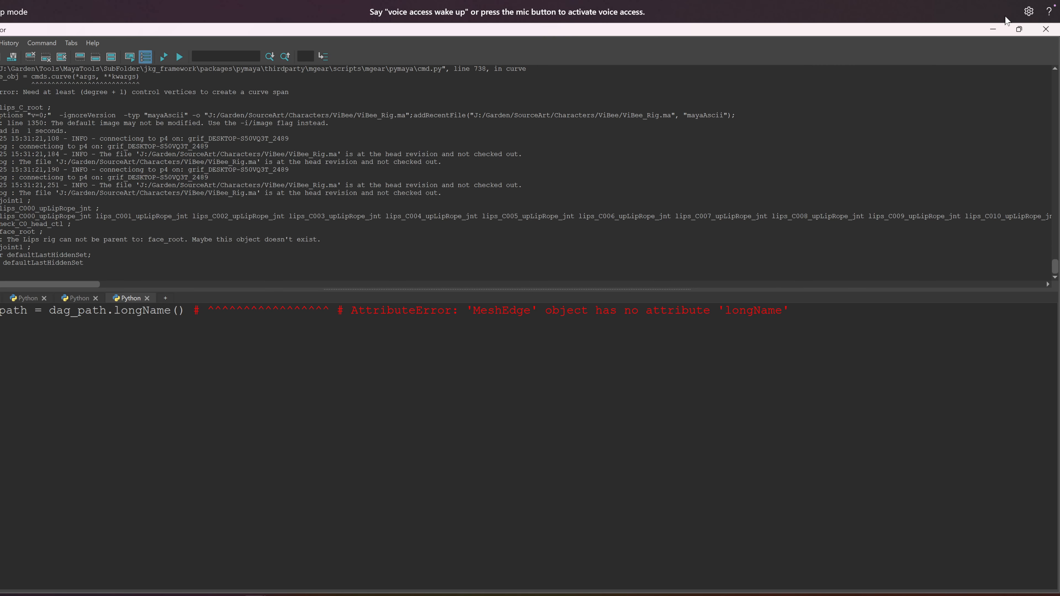
{"action": "left_click", "coordinate": [993, 29]}
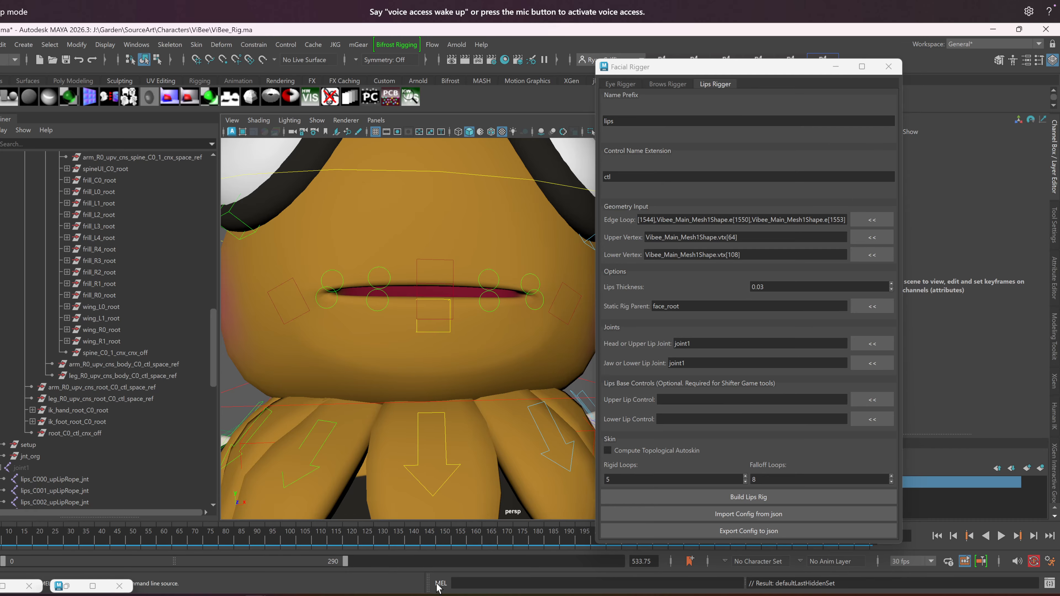
Switch to the code editor to review the Geometry section's edge-loop try/except block in lips_rigger.py, and return to Maya
{"action": "key", "text": "alt+Tab"}
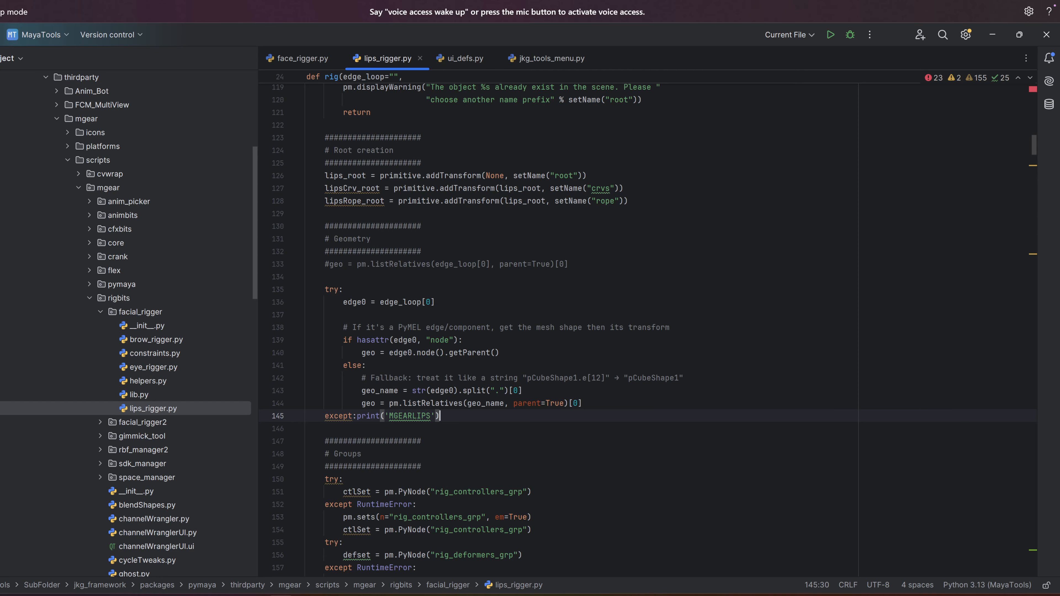
{"action": "double_click", "coordinate": [362, 265]}
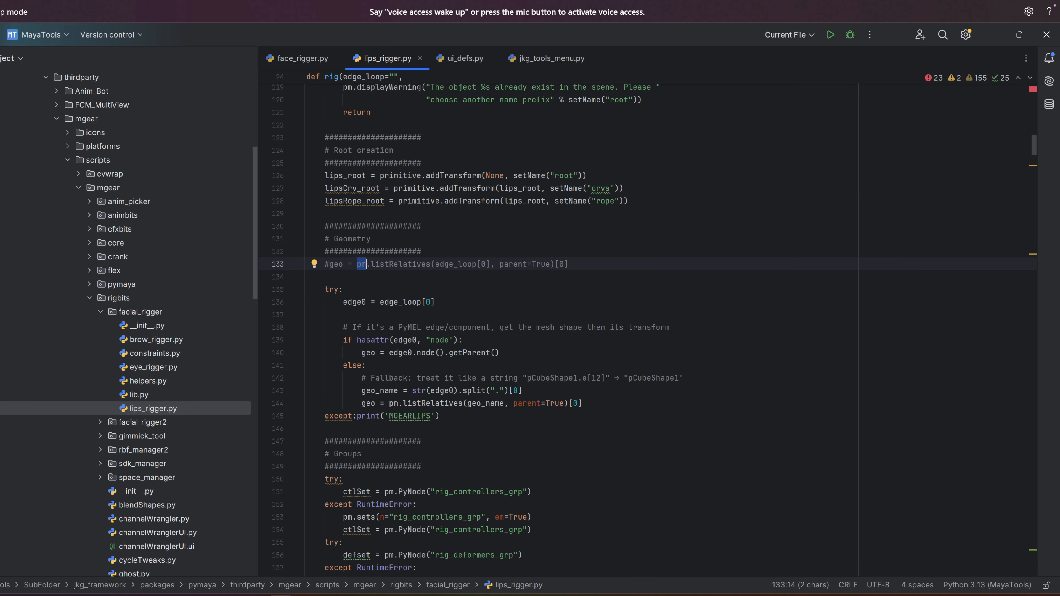
{"action": "left_click_drag", "start_coordinate": [439, 416], "coordinate": [324, 289]}
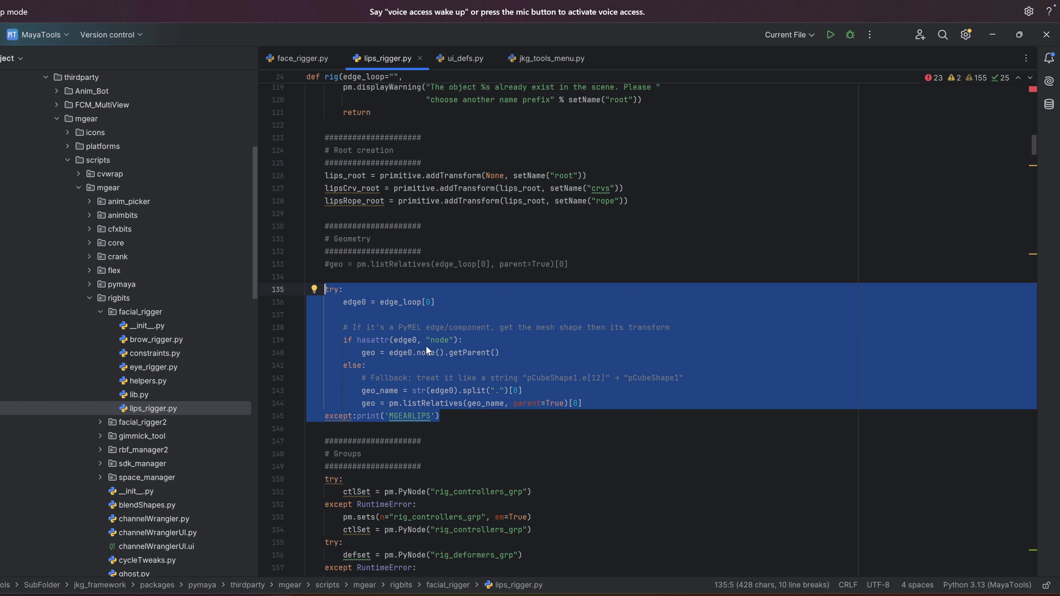
{"action": "left_click", "coordinate": [441, 416]}
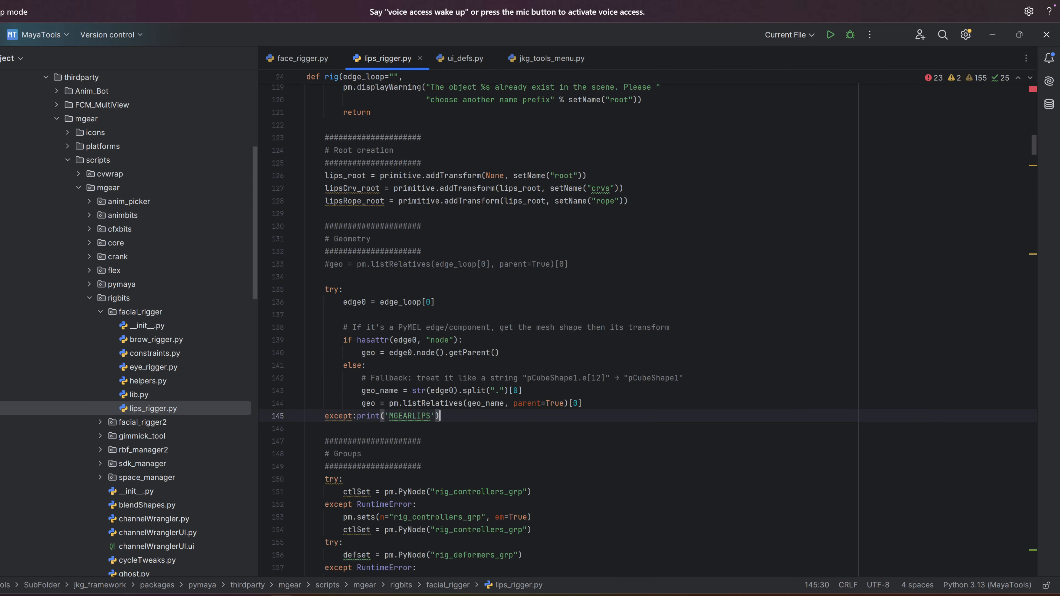
{"action": "left_click", "coordinate": [992, 36]}
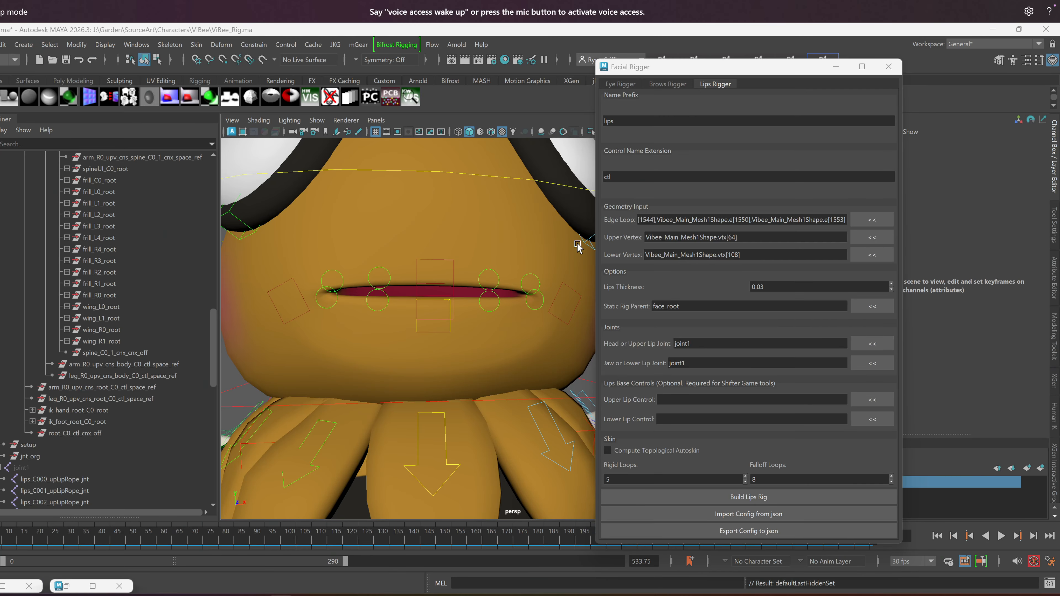
Move the Facial Rigger window clear of the layer list and toggle the Mesh display layer's state
{"action": "scroll", "coordinate": [446, 265], "scroll_direction": "up", "scroll_amount": 2}
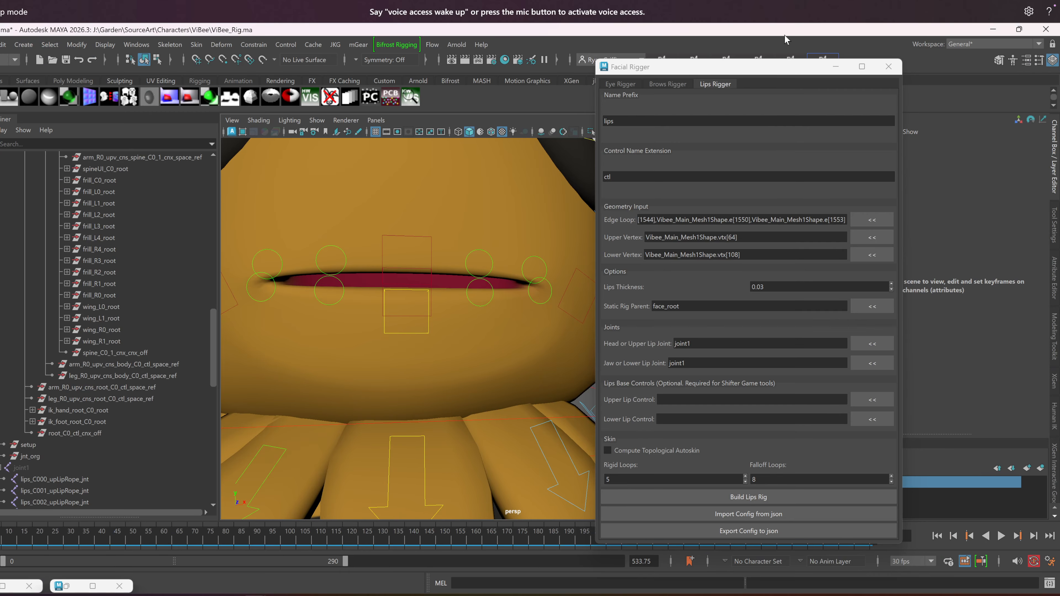
{"action": "left_click_drag", "start_coordinate": [763, 67], "coordinate": [605, 69]}
{"action": "left_click", "coordinate": [826, 482]}
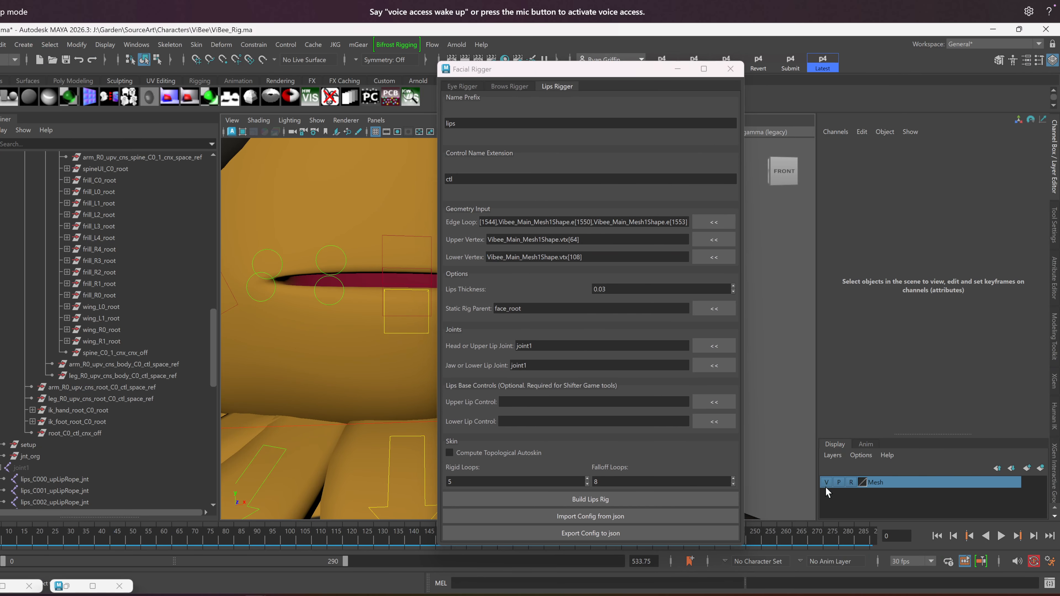
{"action": "left_click_drag", "start_coordinate": [590, 70], "coordinate": [758, 96]}
{"action": "left_click", "coordinate": [826, 482]}
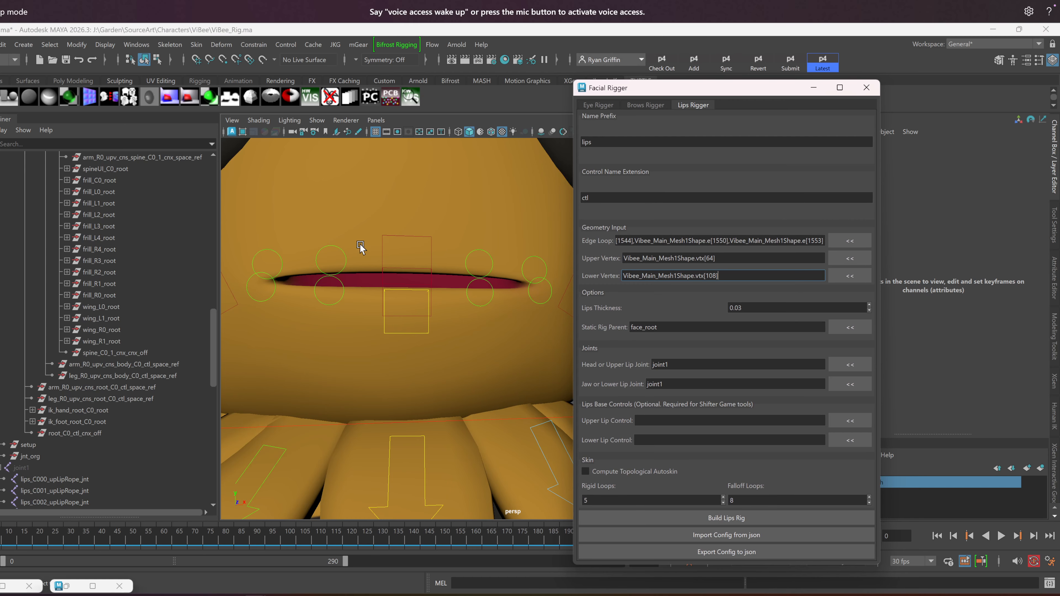
Select the edge loop running along the mouth opening of the character mesh
{"action": "left_click", "coordinate": [448, 267]}
{"action": "scroll", "coordinate": [491, 304], "scroll_direction": "up", "scroll_amount": 5}
{"action": "mouse_move", "coordinate": [324, 151]}
{"action": "right_mouse_down"}
{"action": "mouse_move", "coordinate": [285, 151]}
{"action": "mouse_move", "coordinate": [326, 171]}
{"action": "mouse_move", "coordinate": [300, 153]}
{"action": "mouse_move", "coordinate": [325, 126]}
{"action": "right_mouse_up"}
{"action": "middle_click_drag", "start_coordinate": [256, 142], "coordinate": [381, 183], "text": "alt"}
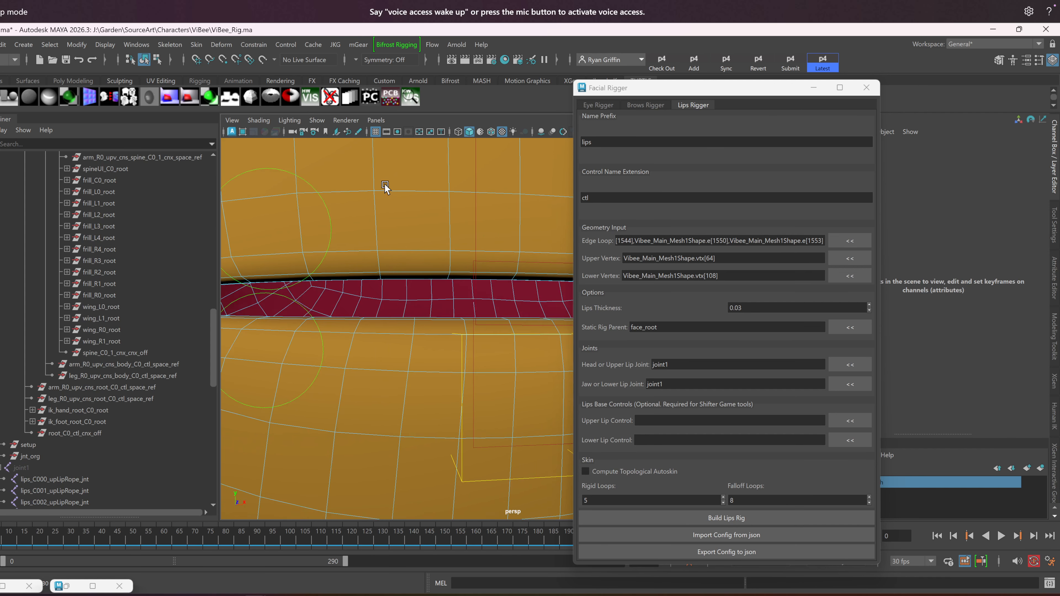
{"action": "double_click", "coordinate": [413, 279]}
{"action": "scroll", "coordinate": [399, 303], "scroll_direction": "down", "scroll_amount": 2}
{"action": "left_click_drag", "start_coordinate": [383, 322], "coordinate": [383, 332], "text": "alt"}
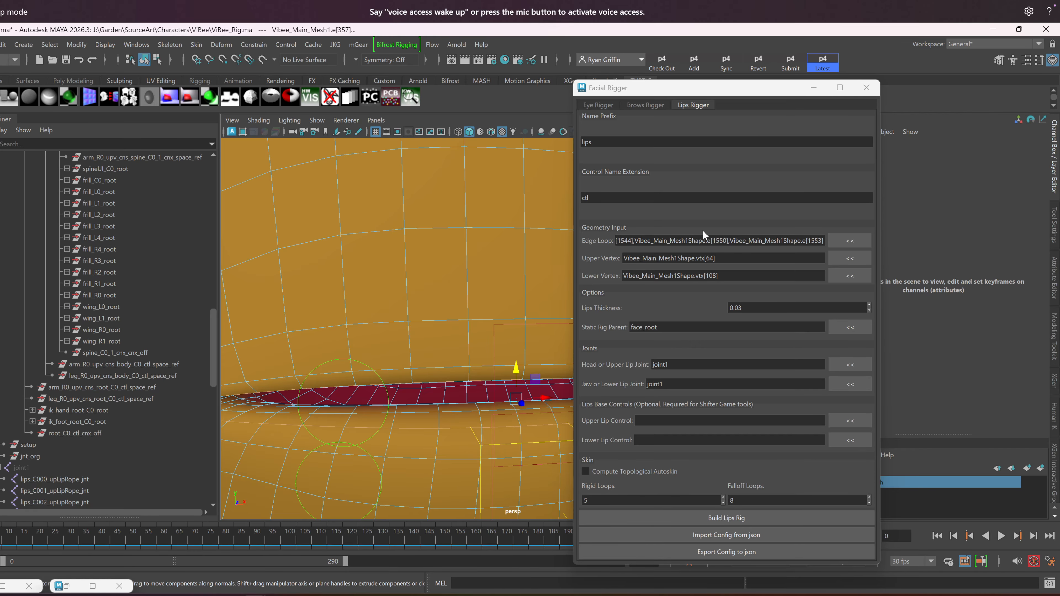
Select the center vertex of the upper lip, followed by the center vertex of the lower lip
{"action": "key", "text": "f"}
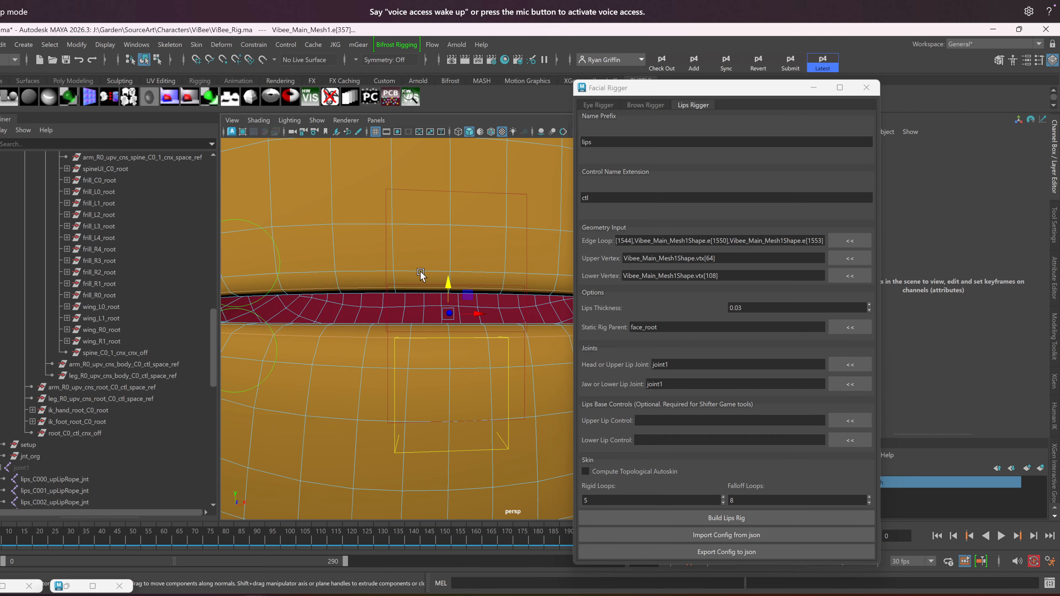
{"action": "right_click_drag", "start_coordinate": [431, 250], "coordinate": [387, 252]}
{"action": "left_click", "coordinate": [423, 270]}
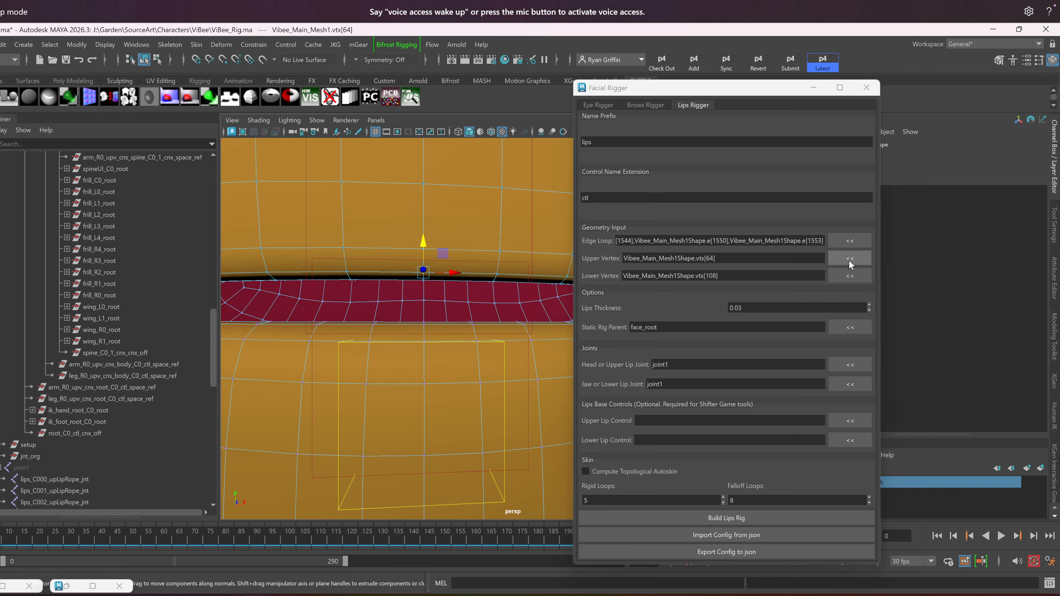
{"action": "left_click", "coordinate": [423, 325]}
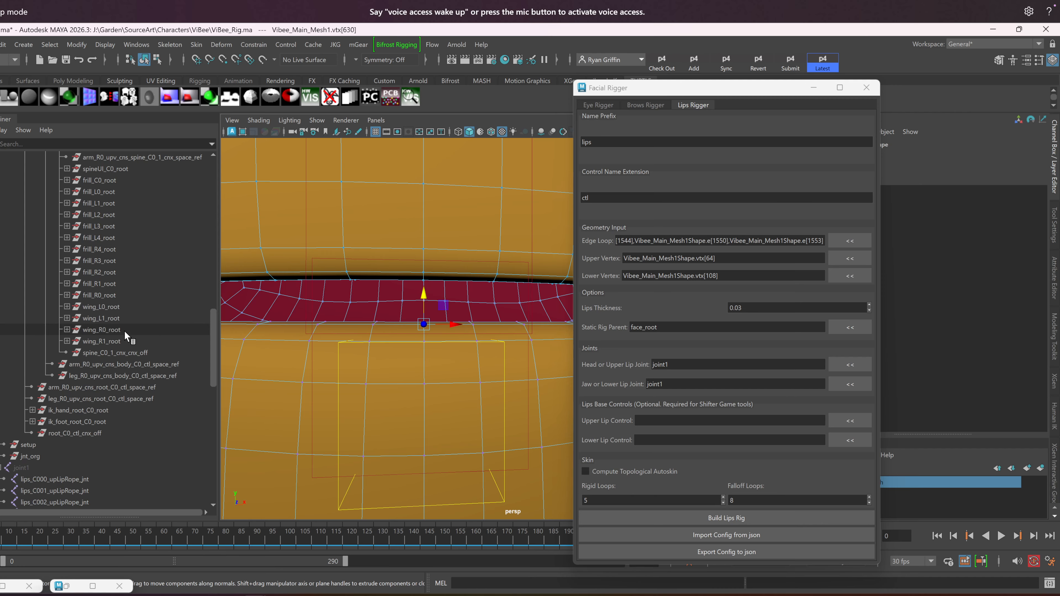
Widen the Outliner and select neck_C0_head_ctl_cnx_off under the head control
{"action": "left_click_drag", "start_coordinate": [210, 340], "coordinate": [209, 294]}
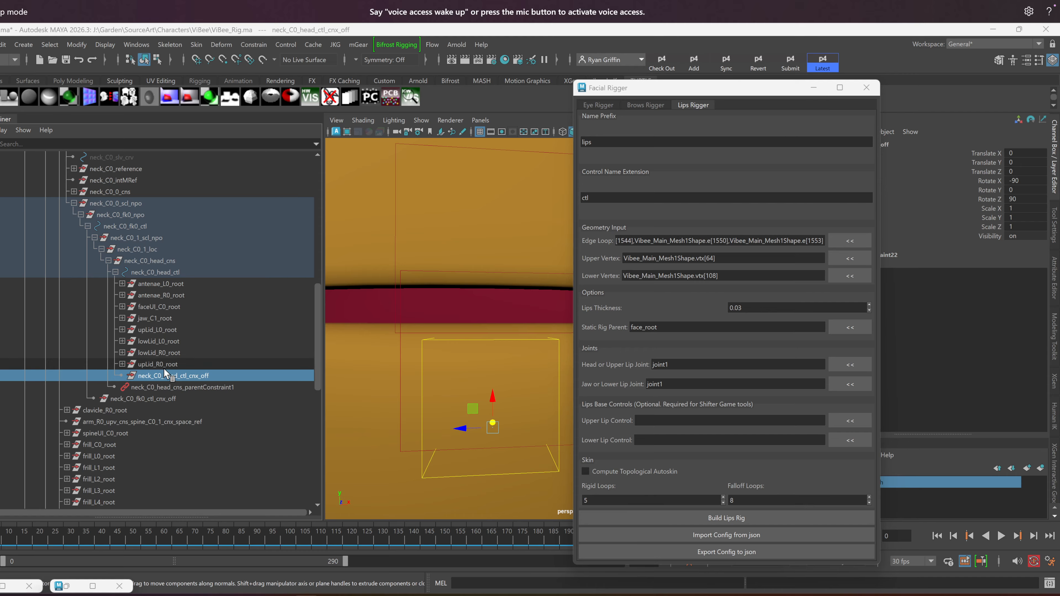
{"action": "left_click_drag", "start_coordinate": [164, 369], "coordinate": [415, 388]}
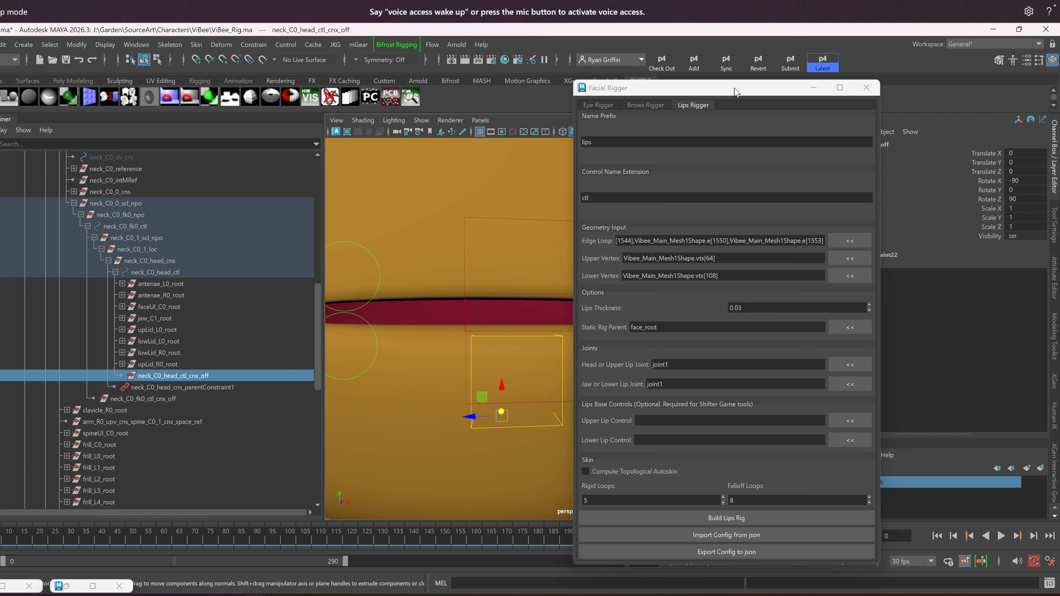
{"action": "left_click_drag", "start_coordinate": [736, 90], "coordinate": [741, 81]}
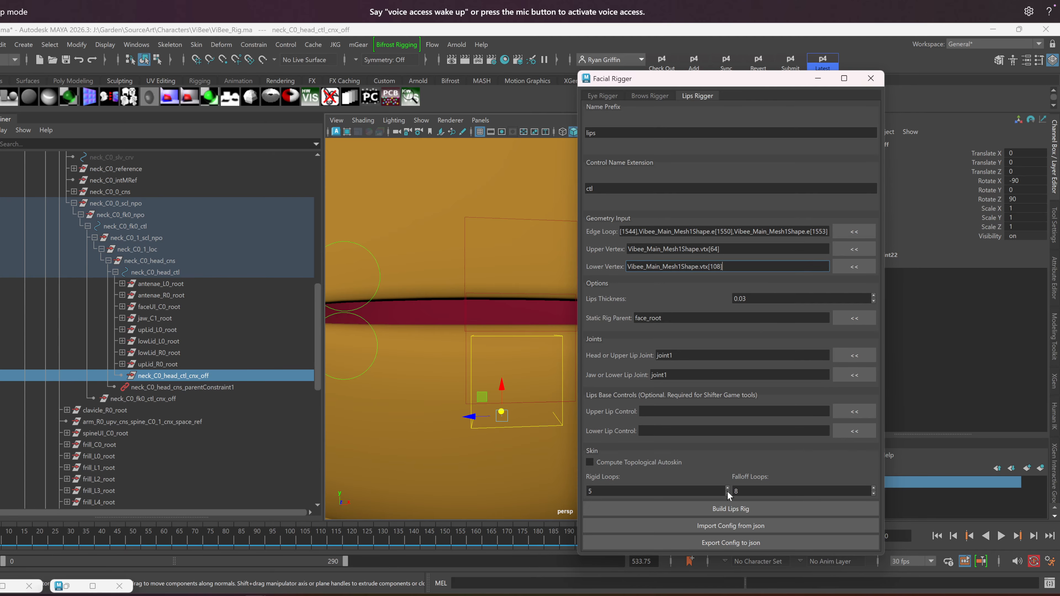
{"action": "right_click_drag", "start_coordinate": [495, 368], "coordinate": [482, 344], "text": "alt"}
{"action": "middle_click_drag", "start_coordinate": [483, 344], "coordinate": [444, 351], "text": "alt"}
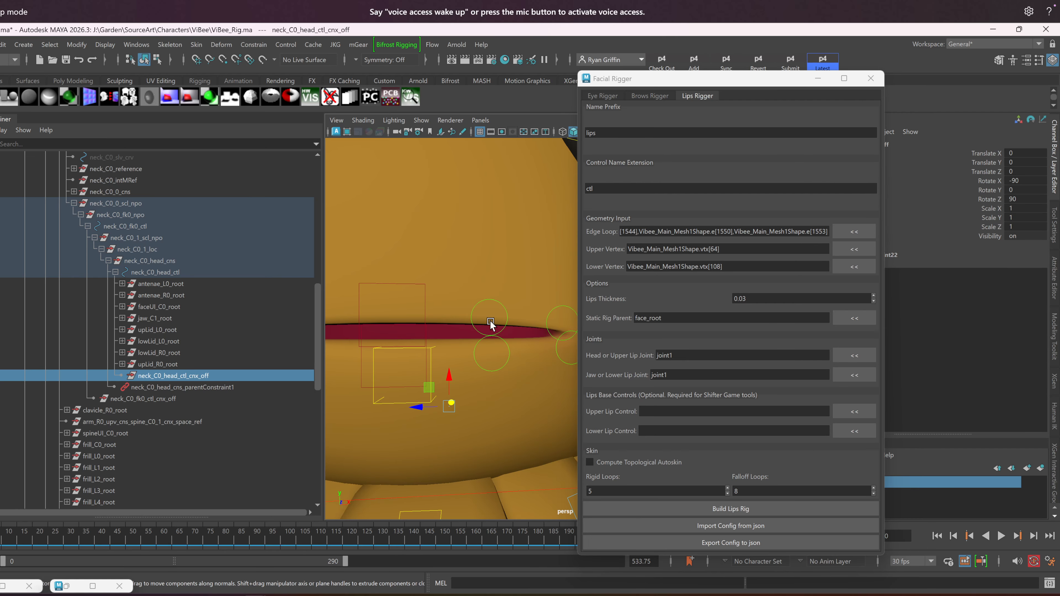
{"action": "right_click_drag", "start_coordinate": [437, 336], "coordinate": [430, 333], "text": "alt"}
{"action": "middle_click_drag", "start_coordinate": [430, 333], "coordinate": [455, 333], "text": "alt"}
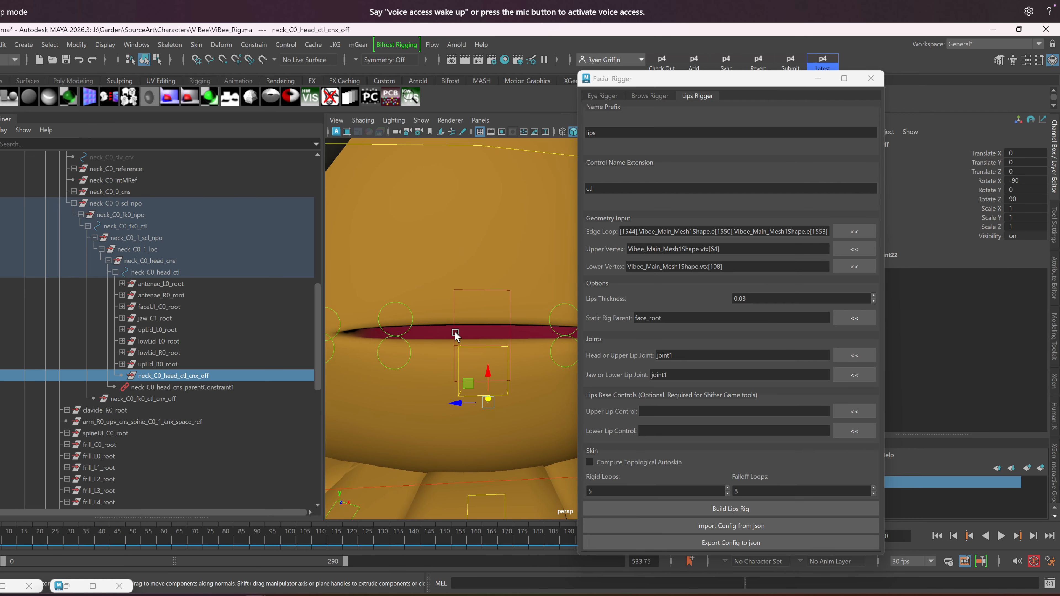
Unhide joint1 so its lip joints show around the mouth again
{"action": "scroll", "coordinate": [178, 426], "scroll_direction": "down", "scroll_amount": 10}
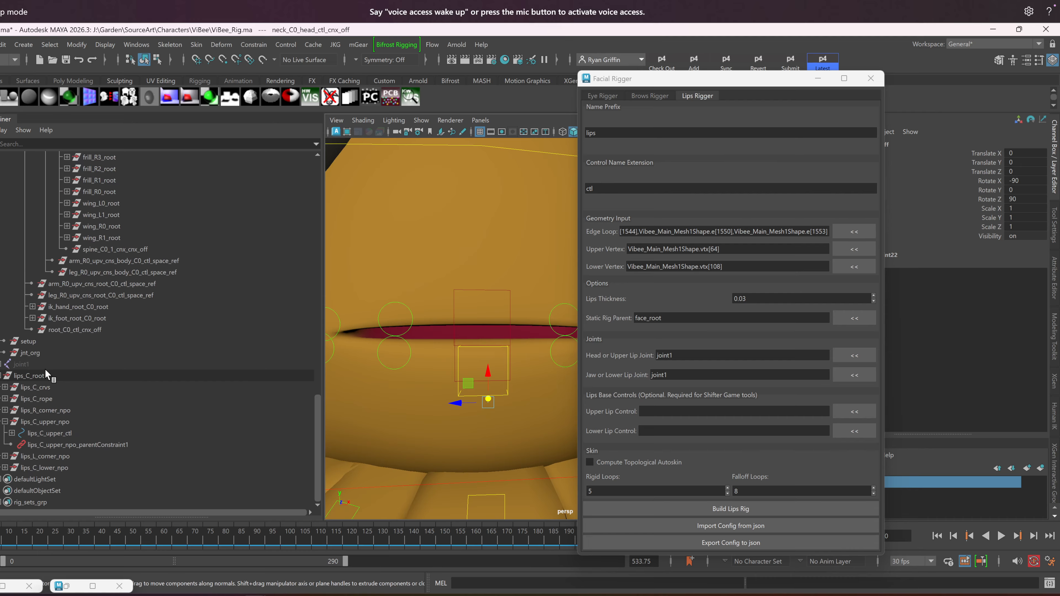
{"action": "left_click", "coordinate": [42, 365]}
{"action": "key", "text": "shift+h"}
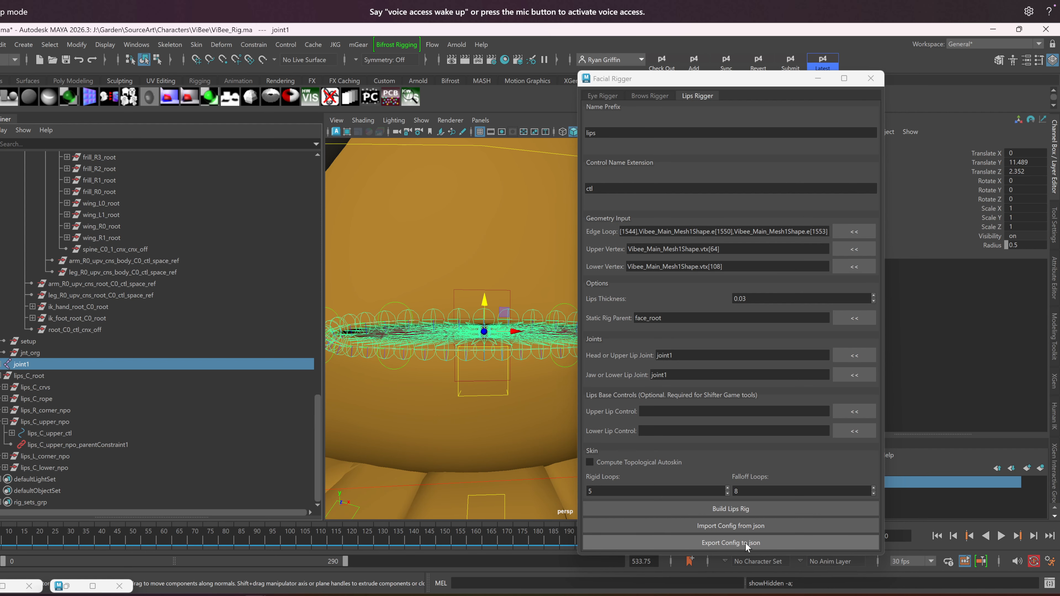
Open the lips configuration import browser to look at the saved settings files, and close it without importing
{"action": "left_click", "coordinate": [744, 527]}
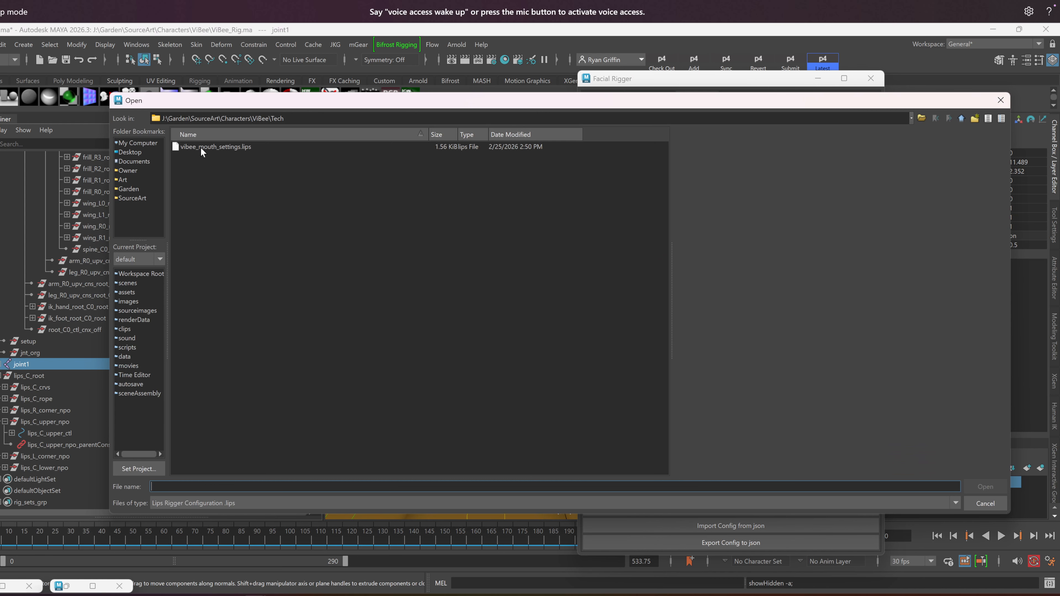
{"action": "left_click", "coordinate": [1001, 100]}
Open the mGear Shifter Guide Manager and place it between the Outliner and the Facial Rigger window
{"action": "left_click", "coordinate": [358, 45]}
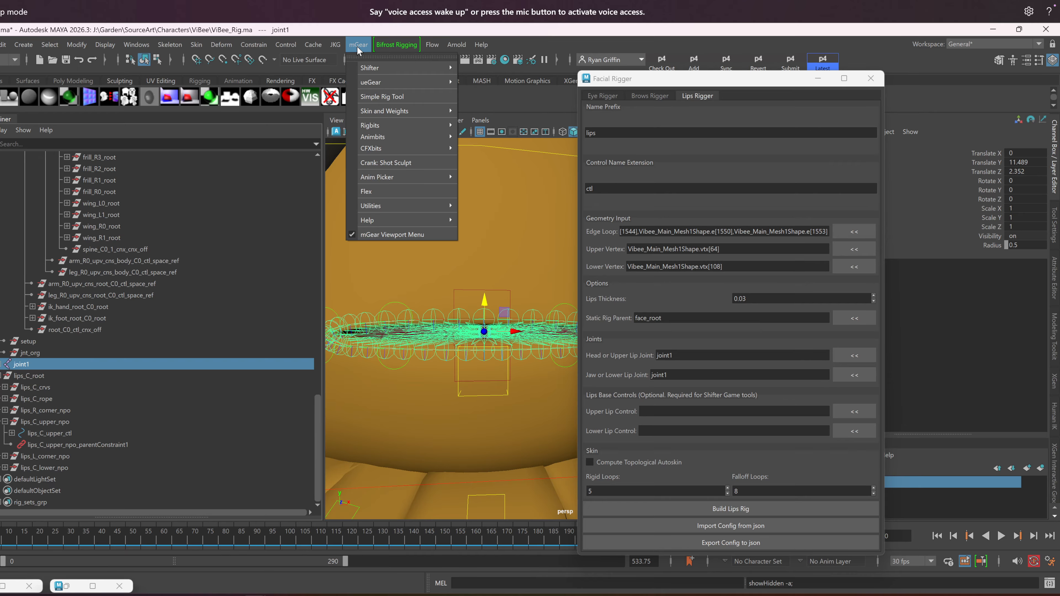
{"action": "mouse_move", "coordinate": [396, 68]}
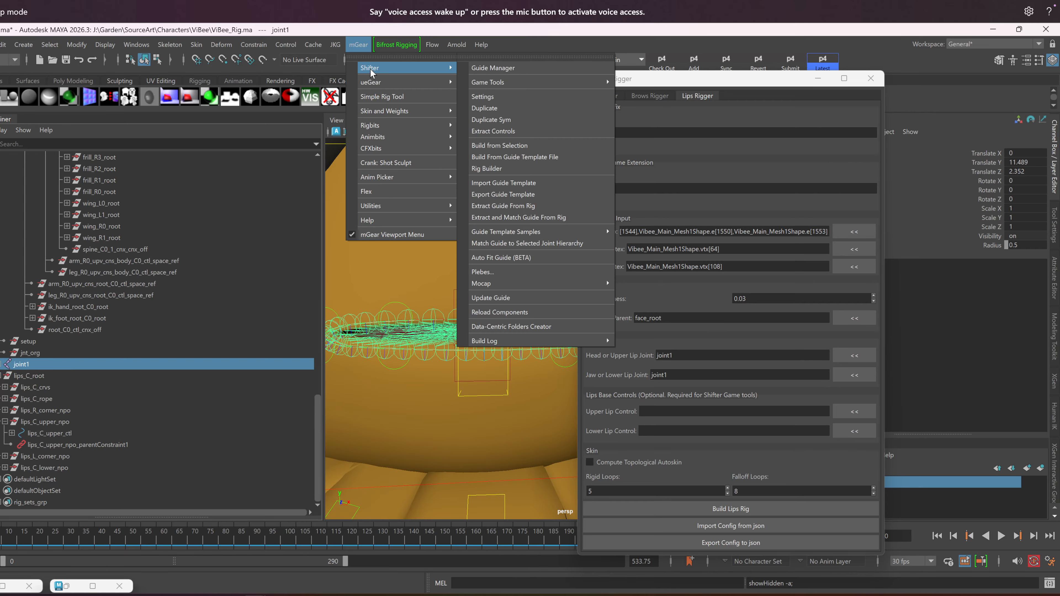
{"action": "left_click", "coordinate": [504, 69]}
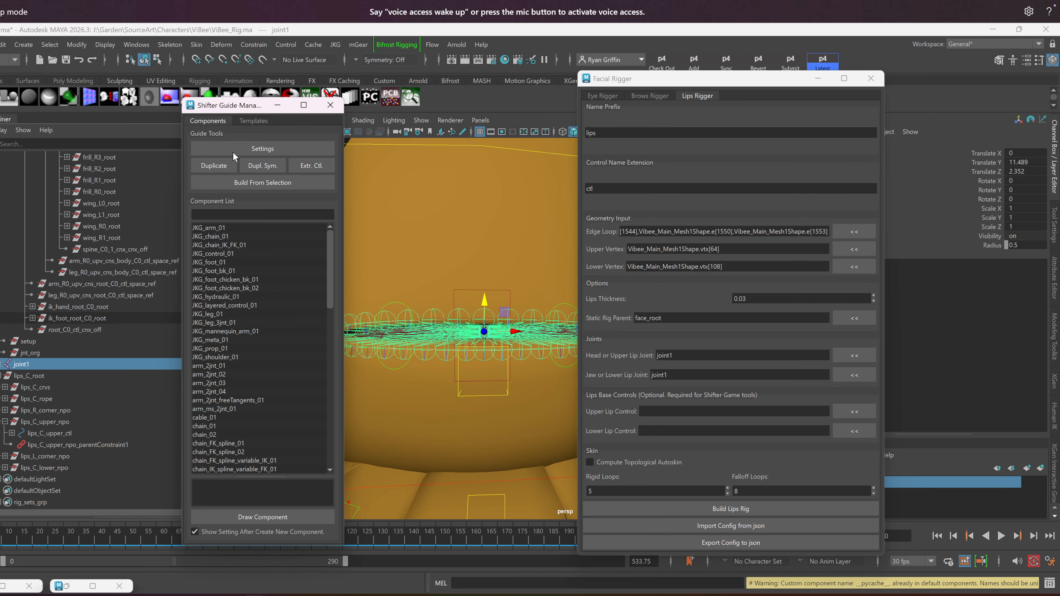
{"action": "left_click_drag", "start_coordinate": [292, 110], "coordinate": [418, 120]}
{"action": "scroll", "coordinate": [220, 296], "scroll_direction": "up", "scroll_amount": 8}
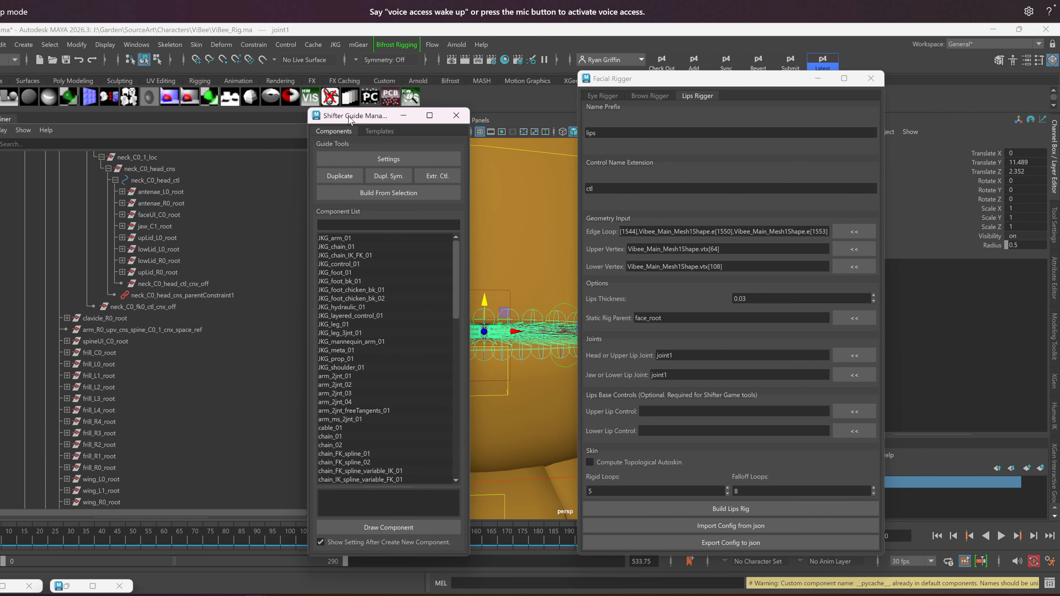
{"action": "left_click_drag", "start_coordinate": [349, 119], "coordinate": [413, 123]}
Collapse the rig hierarchy, and open the guide node's settings at Custom Steps to inspect the MGear_PostBuild post step
{"action": "left_click_drag", "start_coordinate": [317, 350], "coordinate": [315, 145]}
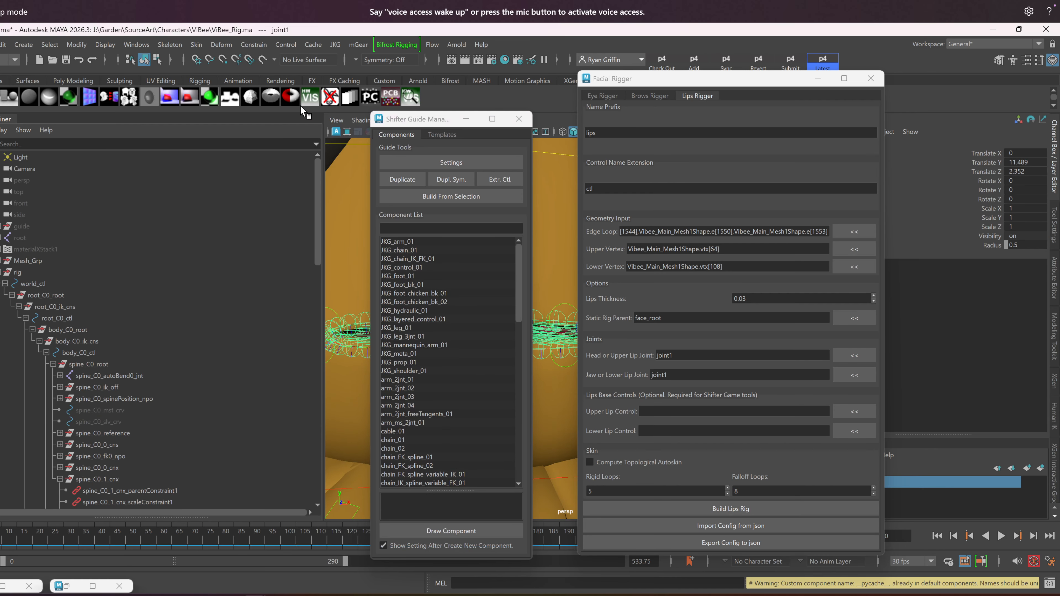
{"action": "left_click", "coordinate": [2, 272]}
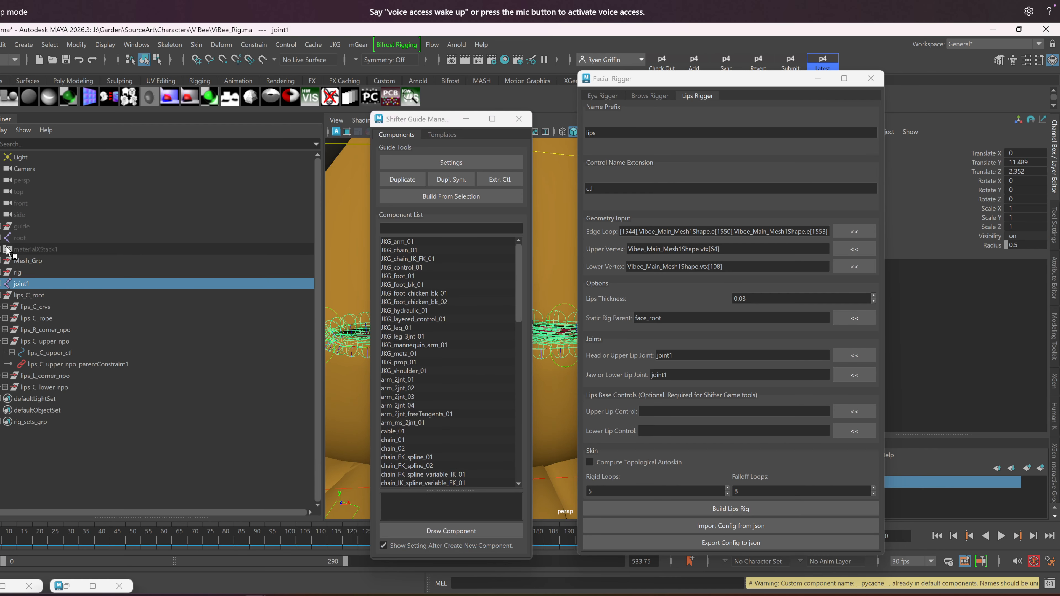
{"action": "left_click", "coordinate": [19, 226]}
{"action": "left_click", "coordinate": [438, 163]}
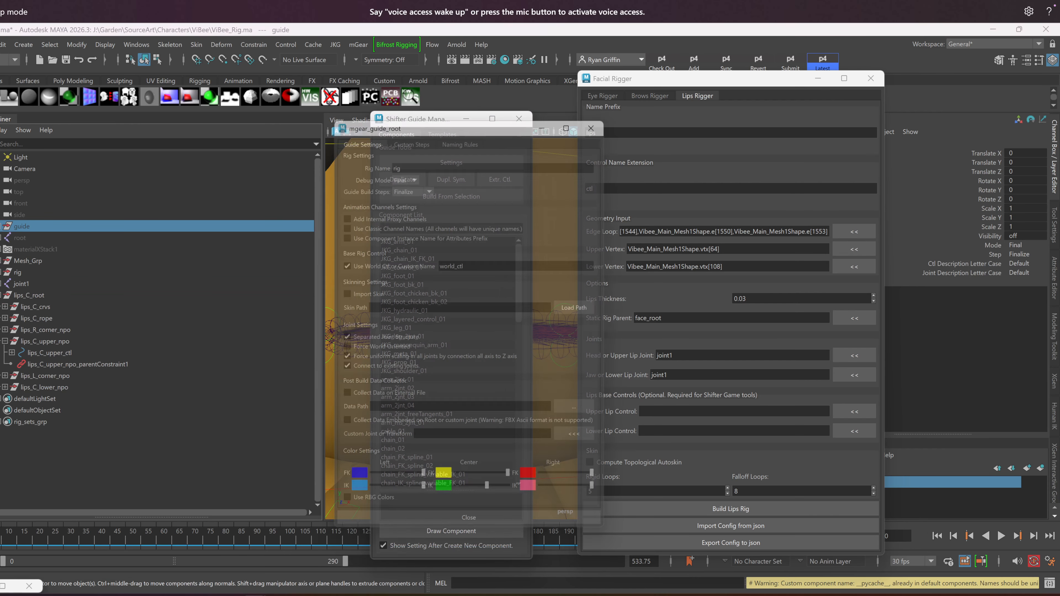
{"action": "left_click", "coordinate": [426, 133]}
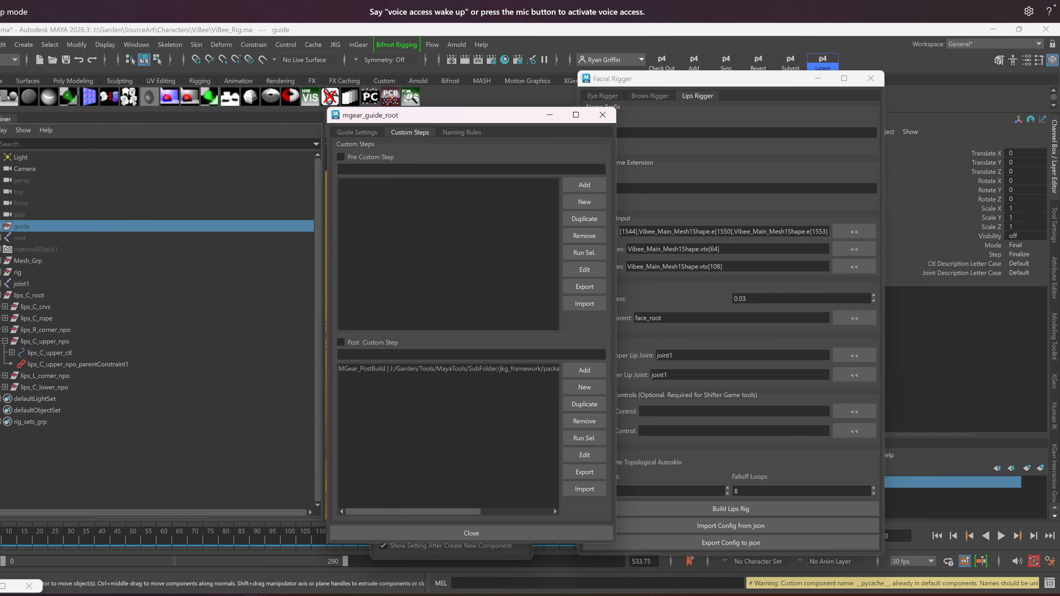
{"action": "mouse_move", "coordinate": [394, 373]}
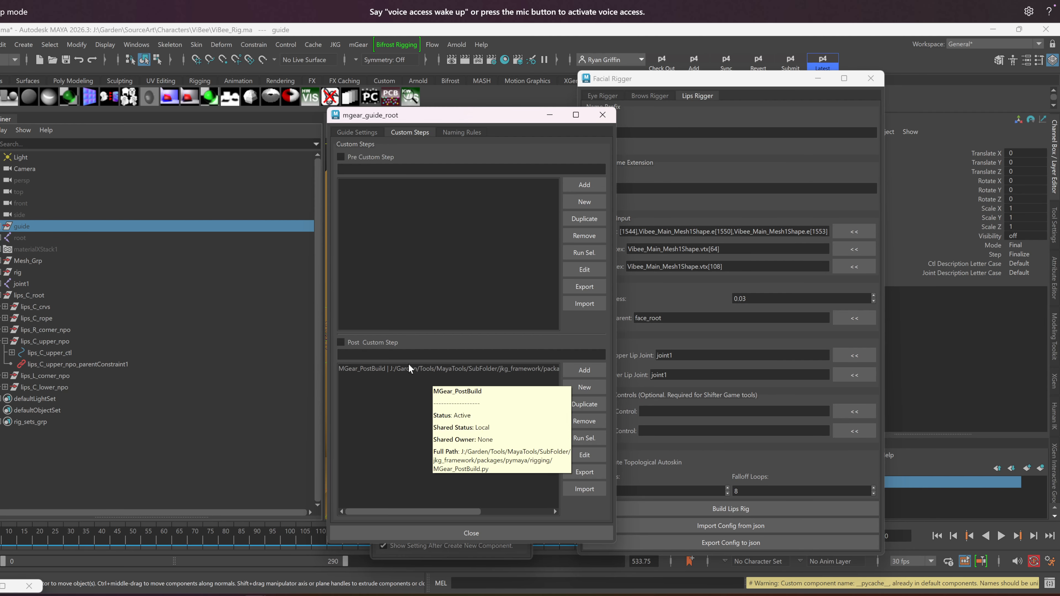
Close the guide settings, the Shifter Guide Manager and the Facial Rigger to clear the view of the mouth
{"action": "left_click", "coordinate": [341, 342]}
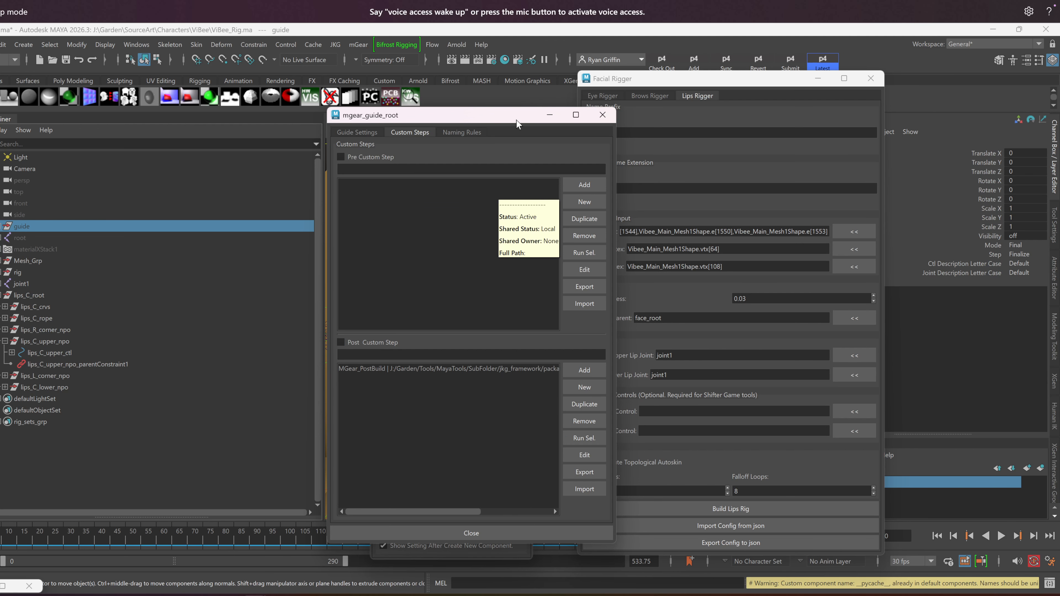
{"action": "left_click_drag", "start_coordinate": [505, 124], "coordinate": [228, 111]}
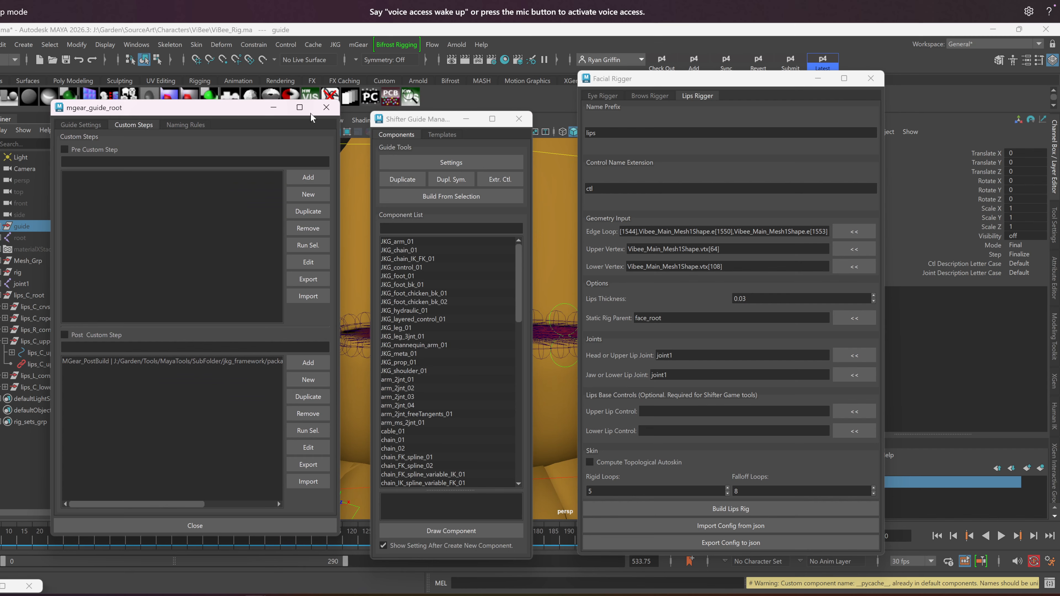
{"action": "left_click", "coordinate": [327, 109]}
{"action": "left_click", "coordinate": [519, 119]}
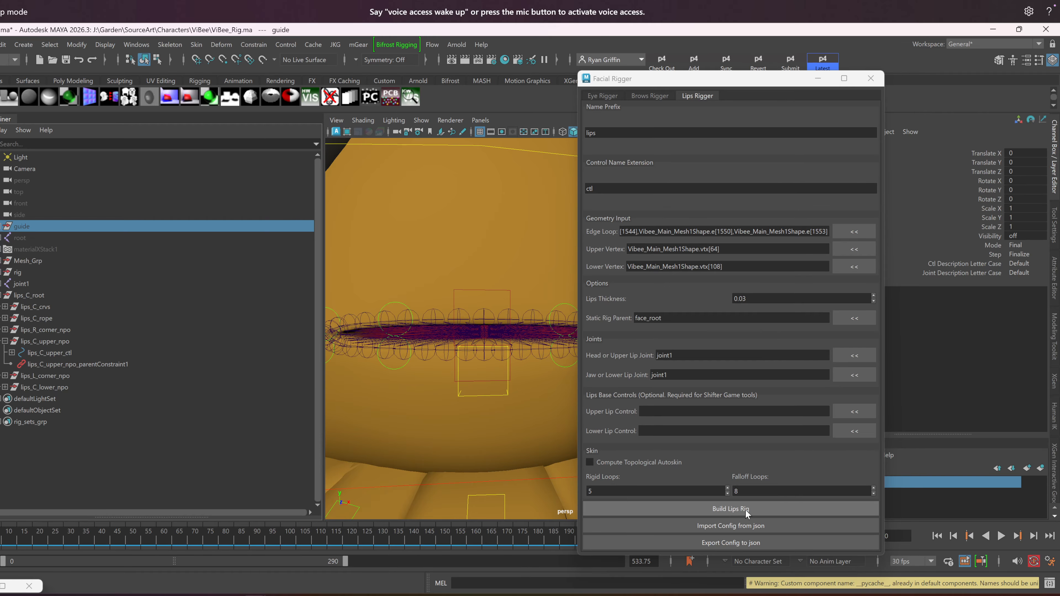
{"action": "left_click", "coordinate": [756, 510]}
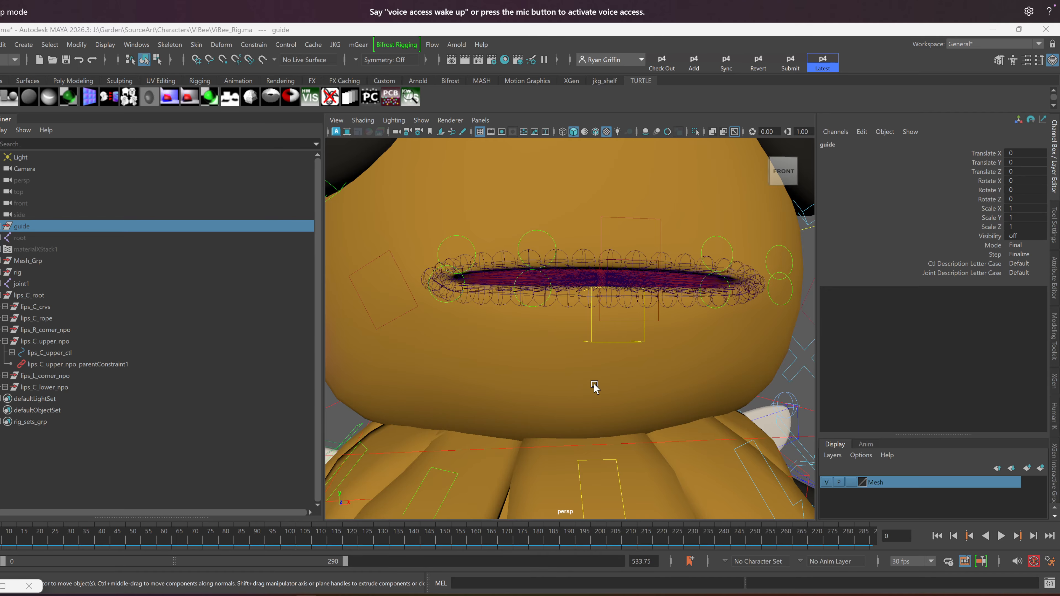
Test the center upper, center lower and left corner lip controls by moving them, undoing each move
{"action": "left_click", "coordinate": [532, 352]}
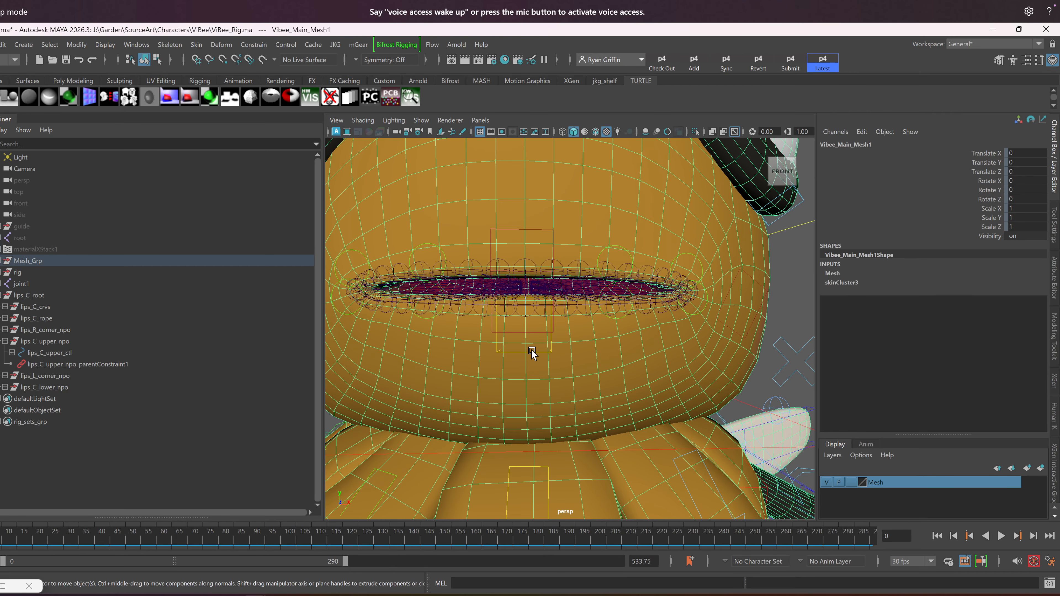
{"action": "left_click", "coordinate": [525, 231]}
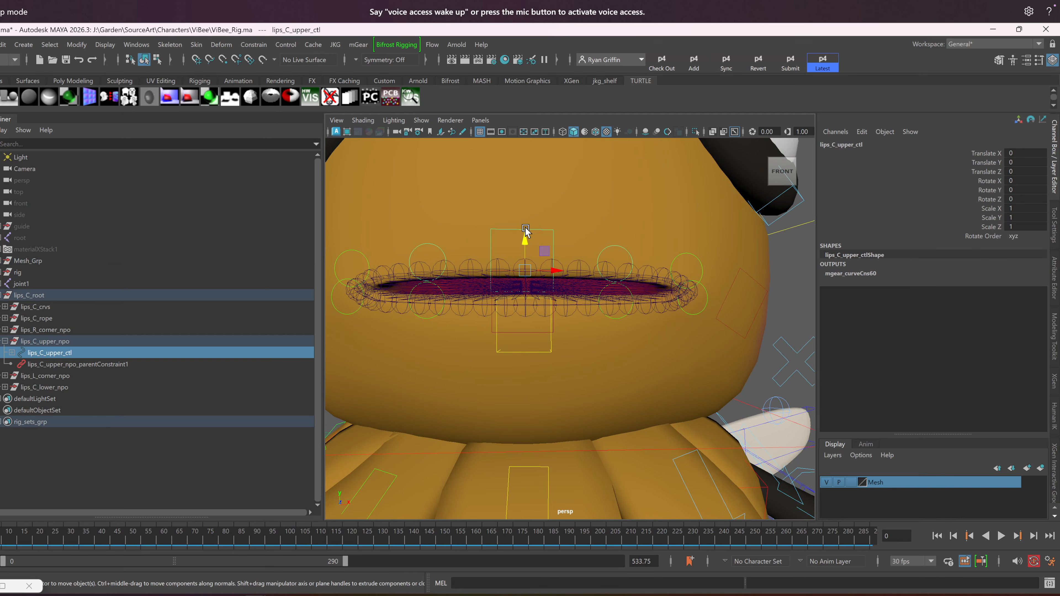
{"action": "left_click_drag", "start_coordinate": [525, 240], "coordinate": [521, 277]}
{"action": "left_click", "coordinate": [511, 338]}
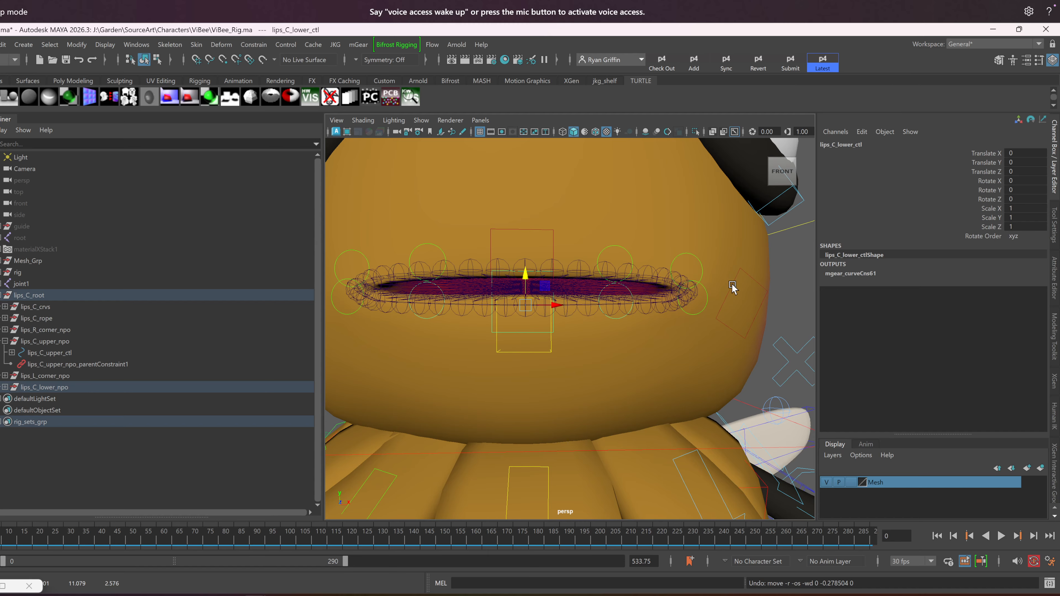
{"action": "left_click", "coordinate": [704, 294]}
{"action": "mouse_move", "coordinate": [699, 295]}
{"action": "left_mouse_down"}
{"action": "mouse_move", "coordinate": [684, 294]}
{"action": "mouse_move", "coordinate": [736, 324]}
{"action": "mouse_move", "coordinate": [679, 298]}
{"action": "left_mouse_up"}
{"action": "key", "text": "ctrl+z"}
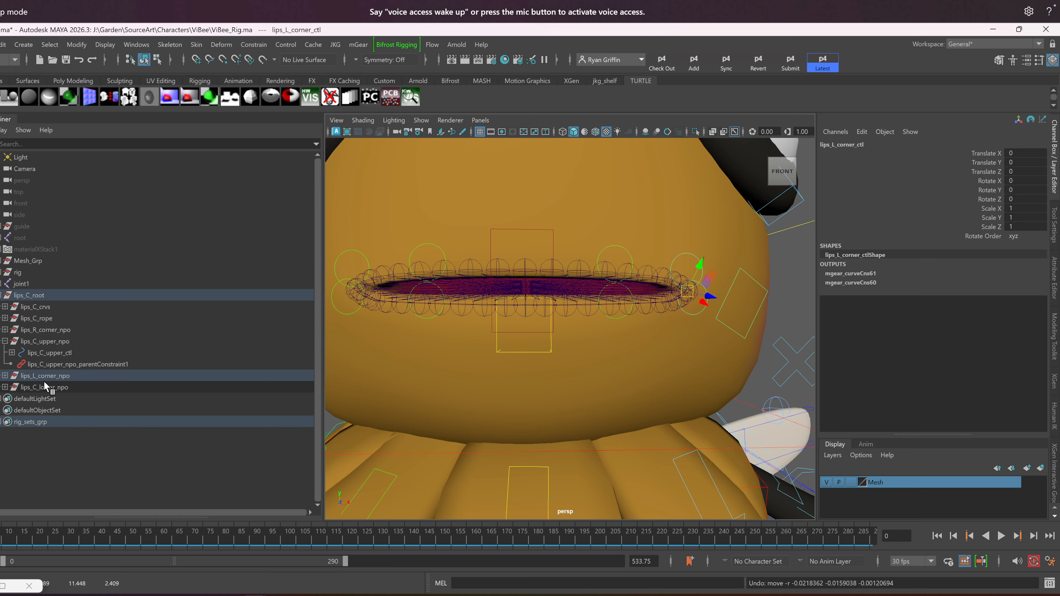
Inspect lips_L_corner_npo and lips_C_lower_npo, collapse lips_C_root, and expand joint1 and root to examine where the lip joints sit
{"action": "left_click", "coordinate": [44, 380]}
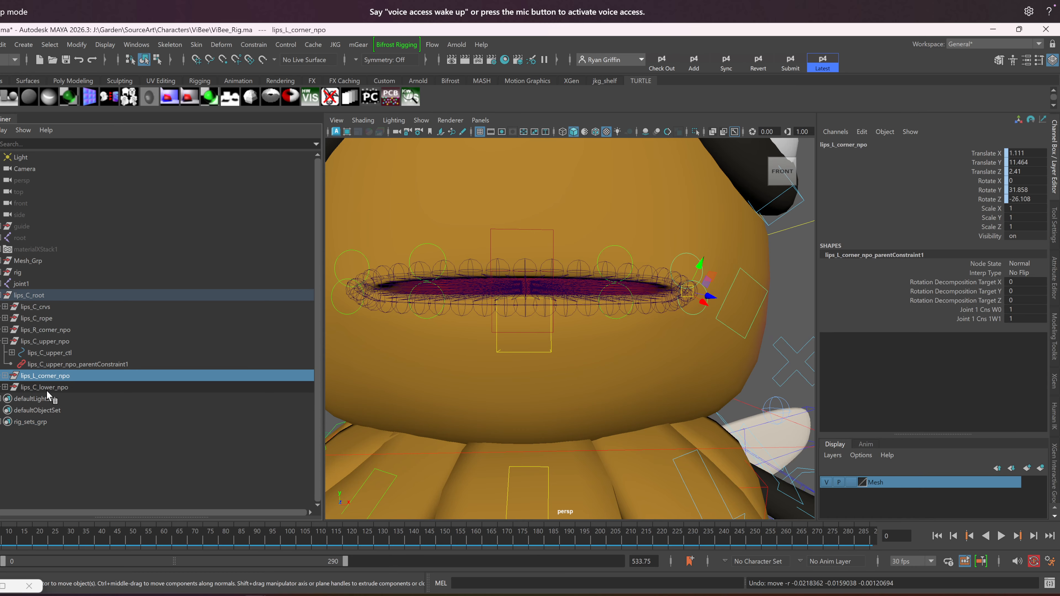
{"action": "left_click", "coordinate": [17, 387]}
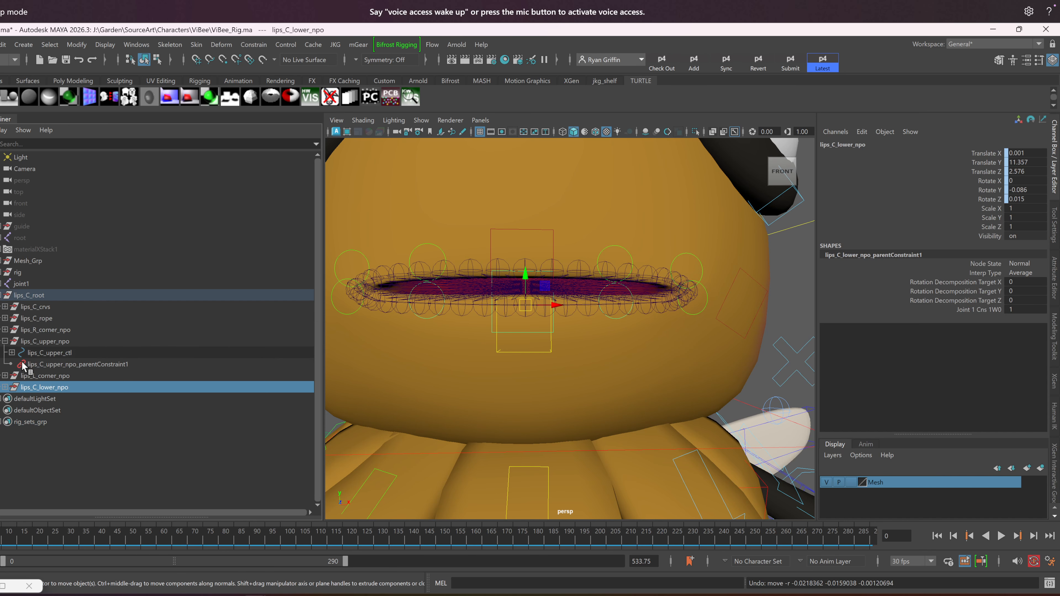
{"action": "mouse_move", "coordinate": [17, 391]}
{"action": "left_mouse_down"}
{"action": "mouse_move", "coordinate": [9, 389]}
{"action": "mouse_move", "coordinate": [31, 309]}
{"action": "mouse_move", "coordinate": [5, 257]}
{"action": "mouse_move", "coordinate": [25, 307]}
{"action": "mouse_move", "coordinate": [12, 297]}
{"action": "left_mouse_up"}
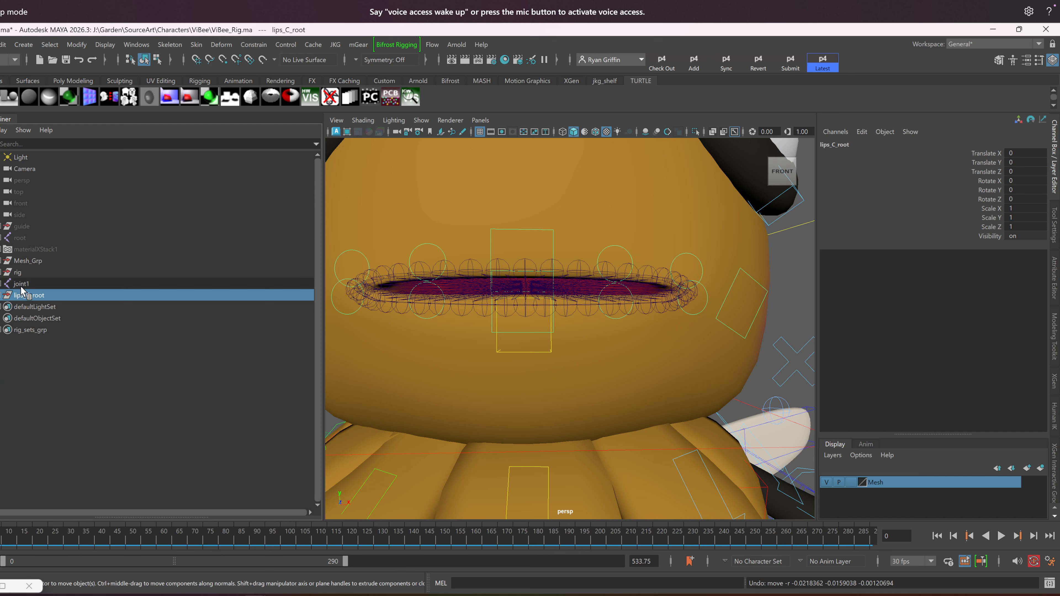
{"action": "left_click", "coordinate": [1, 285]}
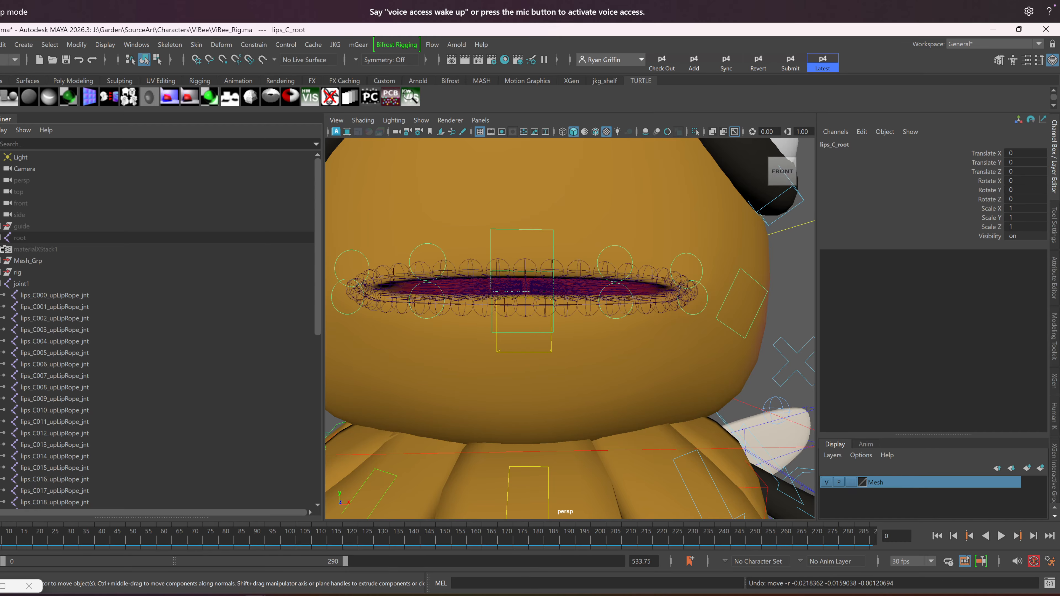
{"action": "left_click", "coordinate": [1, 238]}
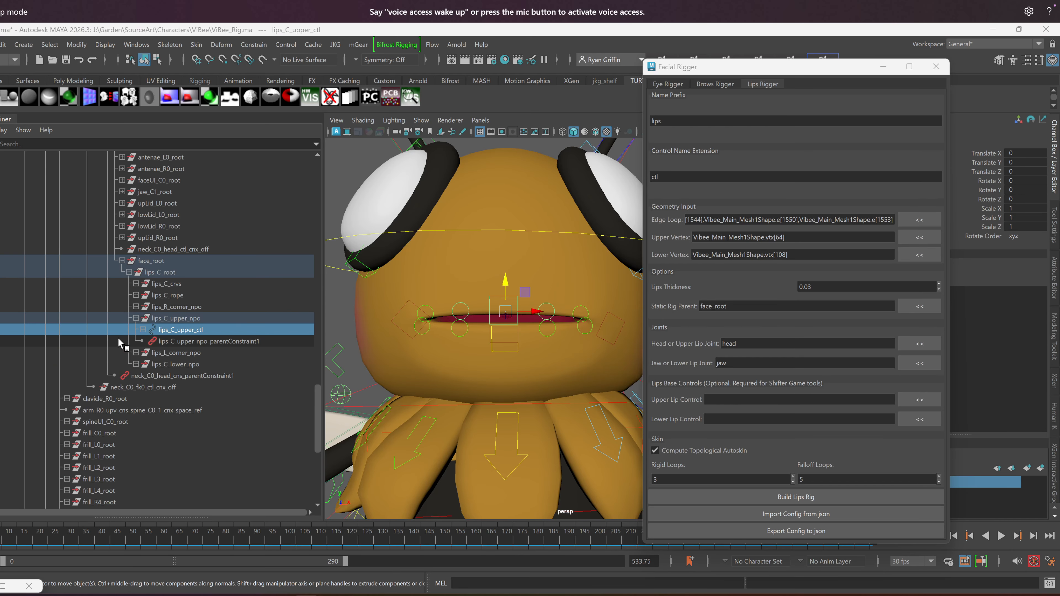
Examine face_root with its lips_C_root group under the head control, and the lowLipRope joints parented under the jaw joint
{"action": "left_click", "coordinate": [151, 261]}
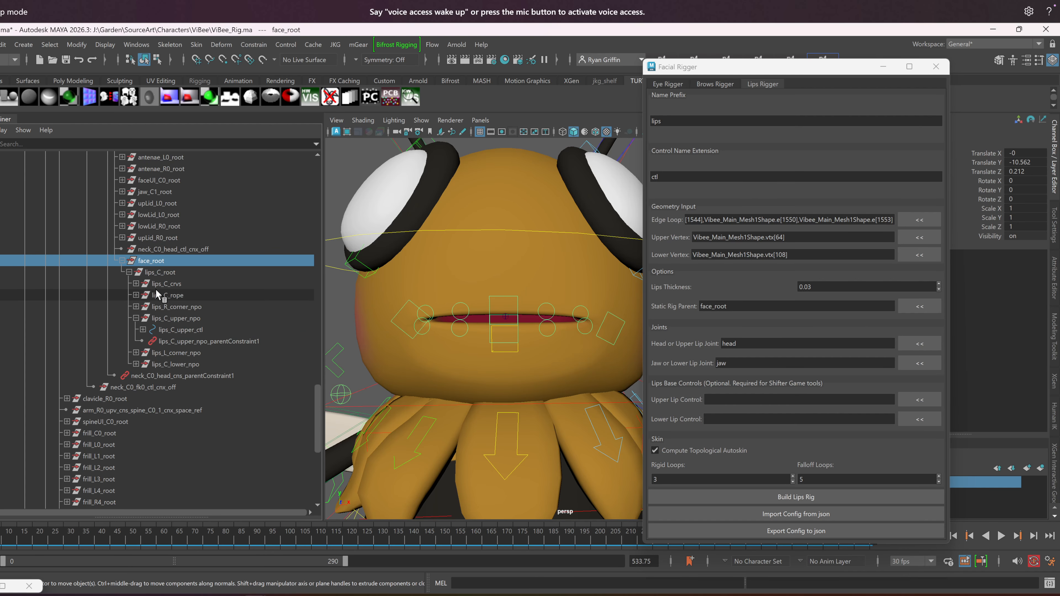
{"action": "scroll", "coordinate": [237, 289], "scroll_direction": "up", "scroll_amount": 5}
{"action": "key", "text": "f"}
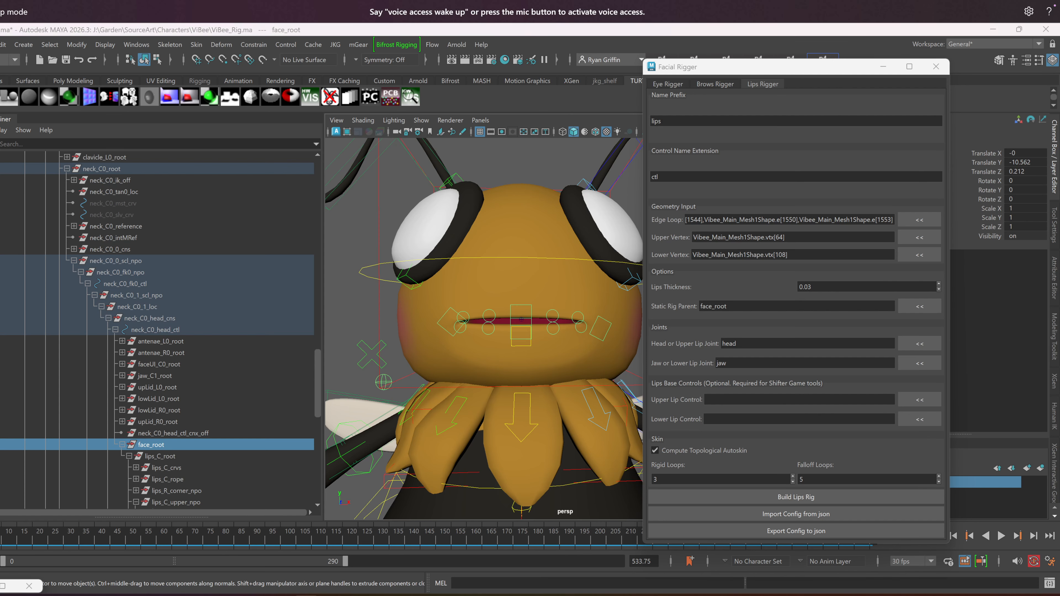
{"action": "scroll", "coordinate": [164, 337], "scroll_direction": "up", "scroll_amount": 4}
{"action": "scroll", "coordinate": [145, 322], "scroll_direction": "up", "scroll_amount": 4}
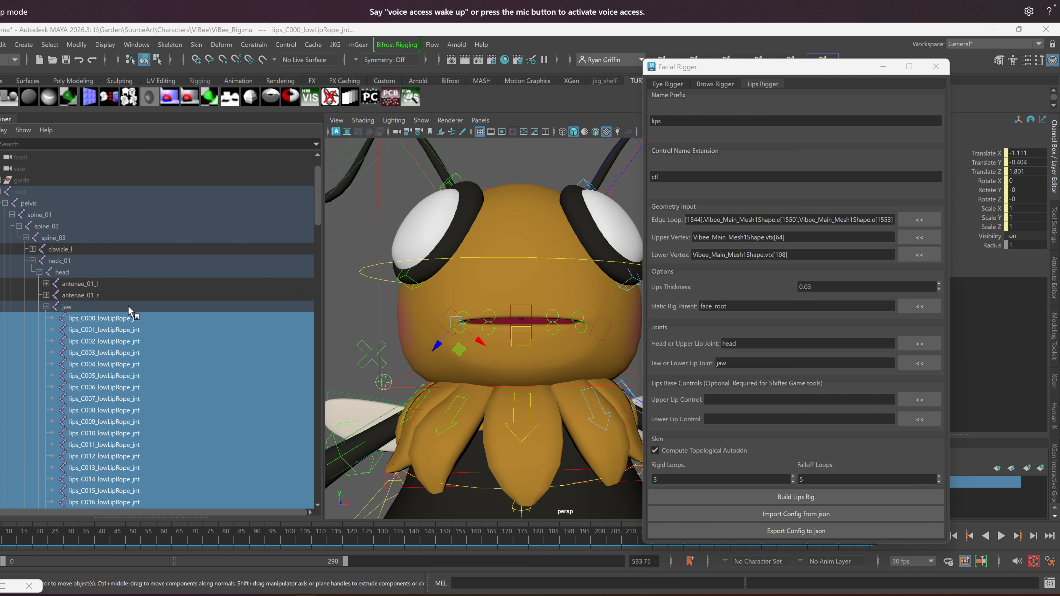
Raise the center upper lip control to test how the rope joints follow it, and undo the move
{"action": "scroll", "coordinate": [88, 332], "scroll_direction": "down", "scroll_amount": 4}
{"action": "scroll", "coordinate": [98, 380], "scroll_direction": "down", "scroll_amount": 2}
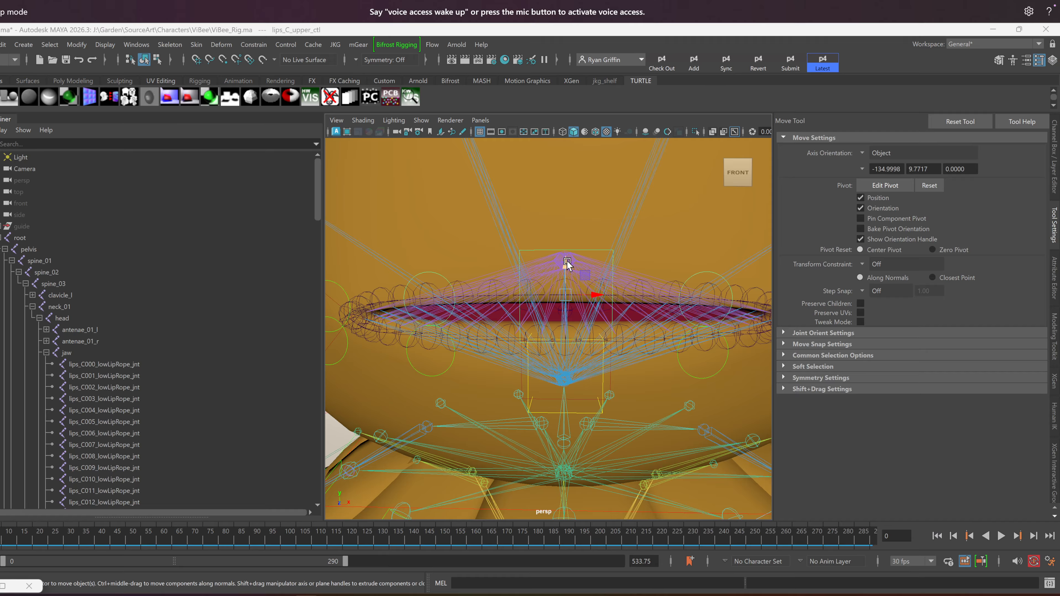
{"action": "left_click_drag", "start_coordinate": [567, 264], "coordinate": [520, 201]}
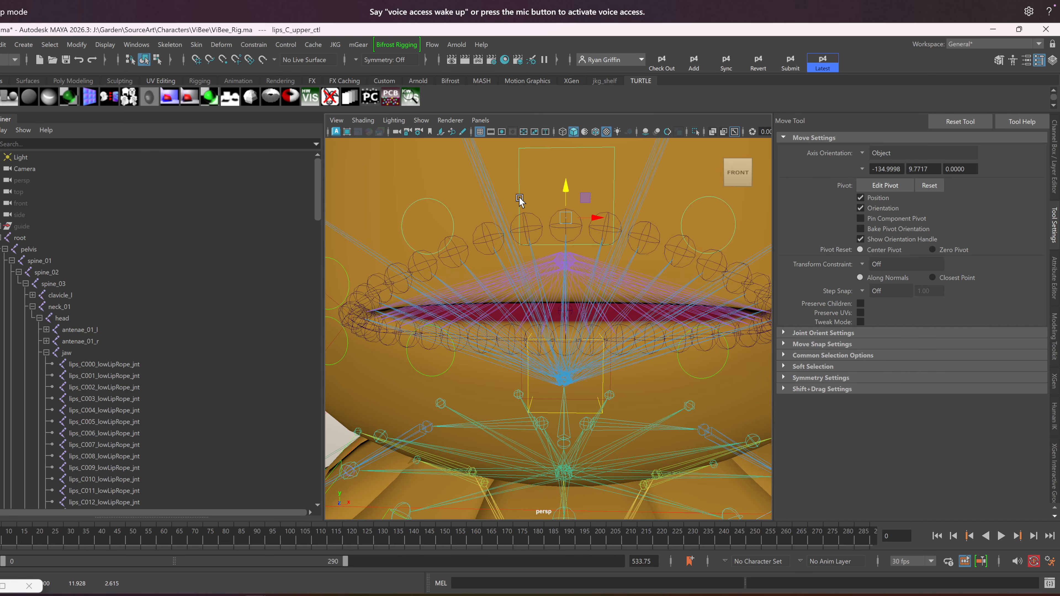
{"action": "key", "text": "ctrl+z"}
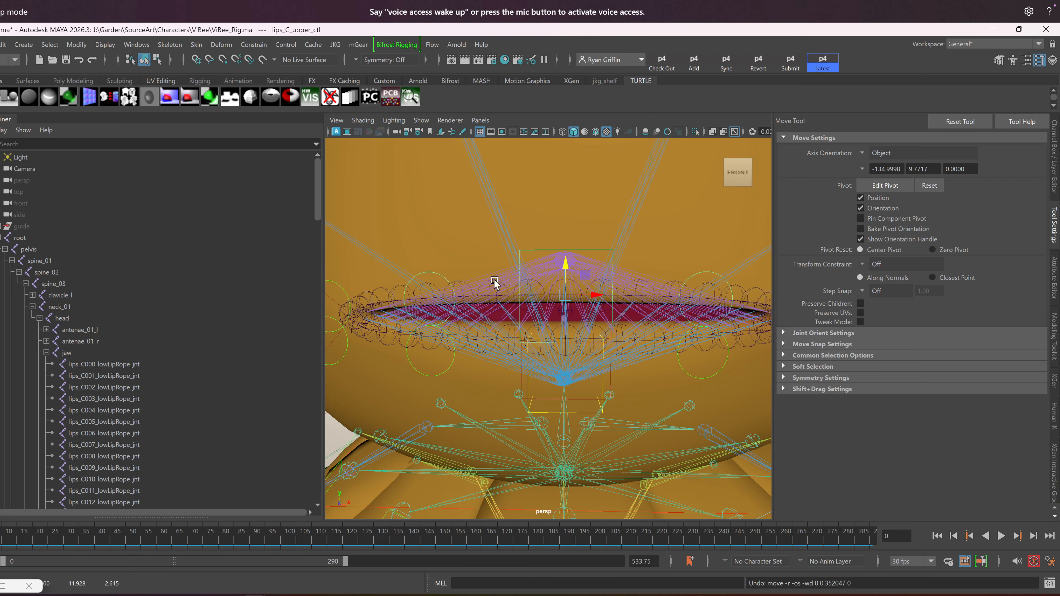
Select alternate upLipRope joints from the middle of the upper lip out toward the character's right mouth corner to examine their spacing
{"action": "left_click", "coordinate": [535, 285]}
{"action": "scroll", "coordinate": [467, 279], "scroll_direction": "up", "scroll_amount": 1}
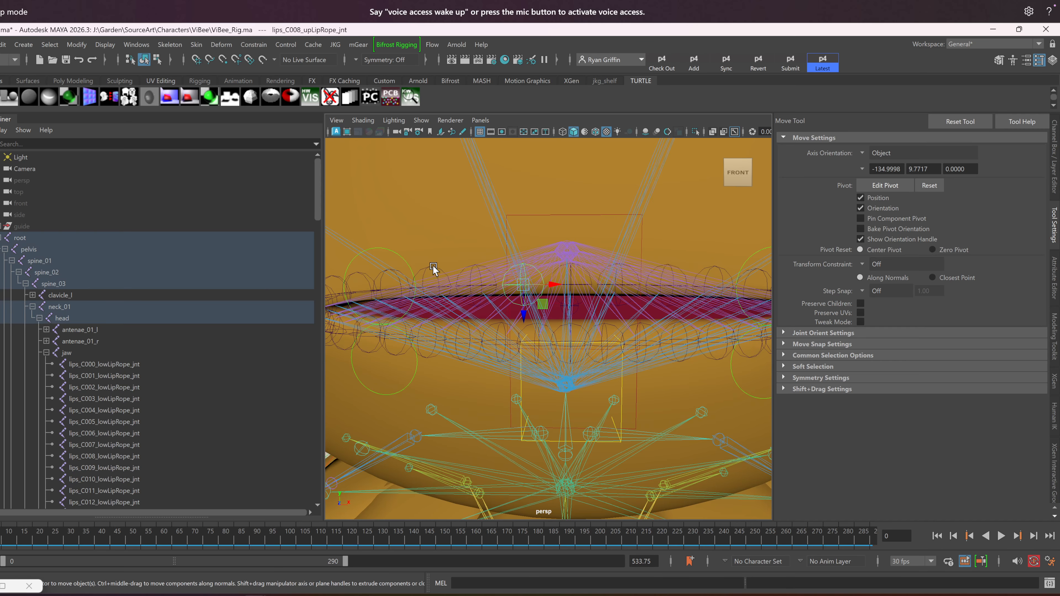
{"action": "left_click", "coordinate": [420, 288]}
{"action": "left_click_drag", "start_coordinate": [434, 292], "coordinate": [558, 256], "text": "alt"}
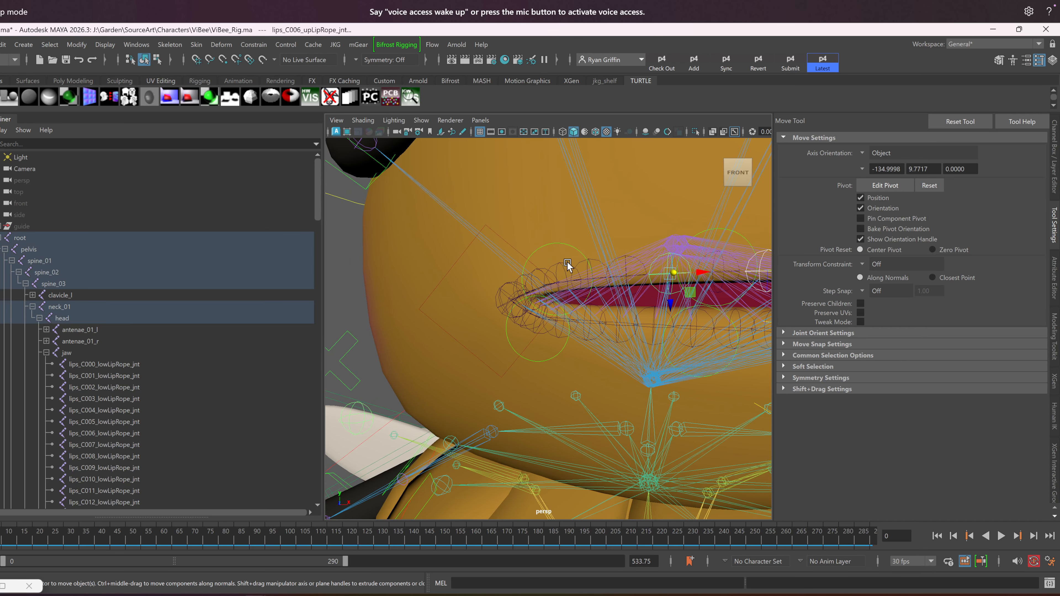
{"action": "left_click", "coordinate": [589, 264]}
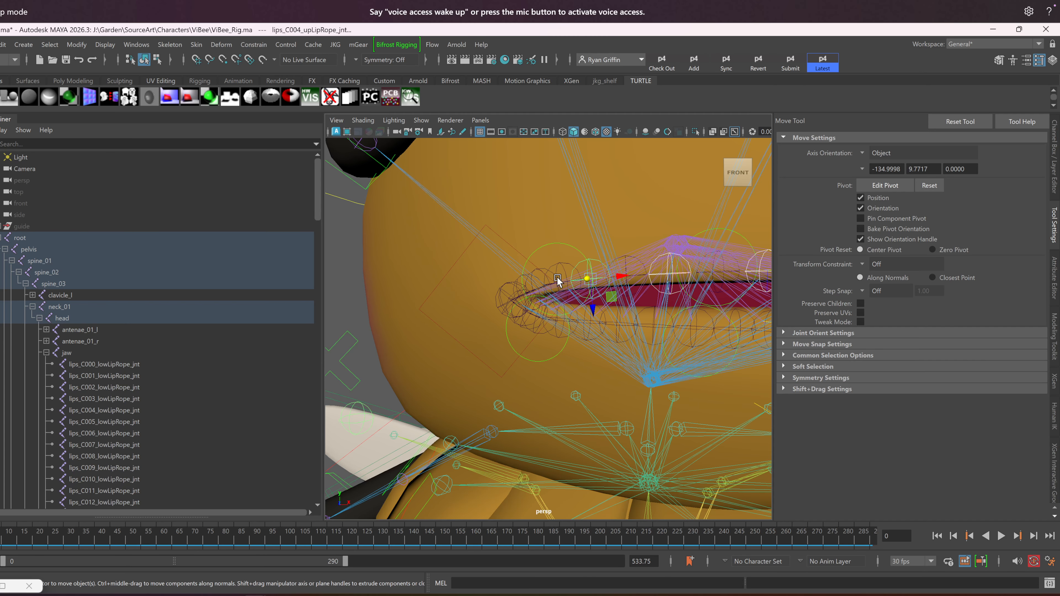
{"action": "left_click", "coordinate": [540, 270]}
{"action": "scroll", "coordinate": [507, 281], "scroll_direction": "up", "scroll_amount": 5}
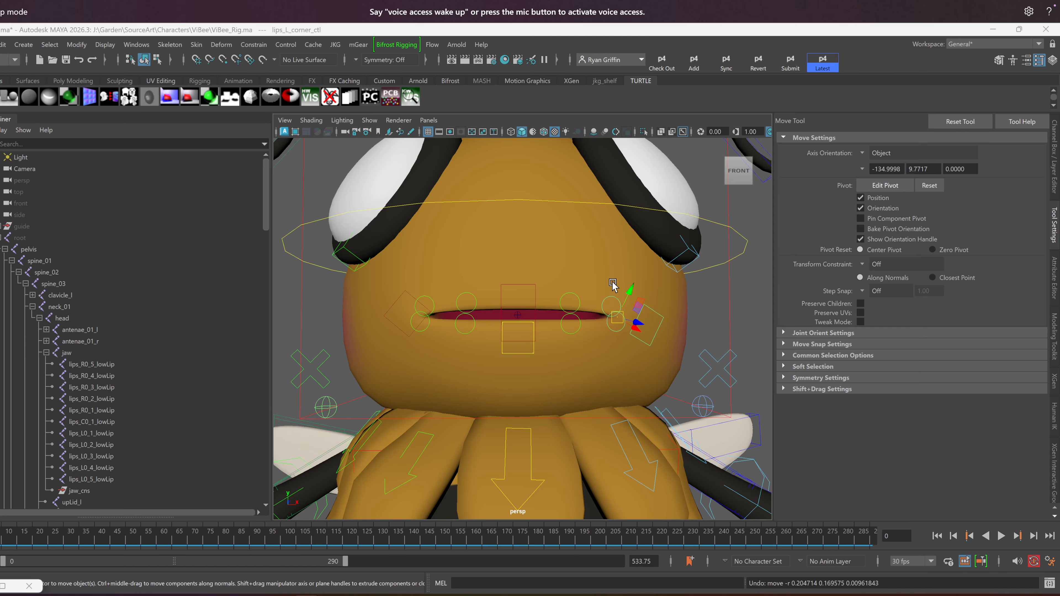
Test the left corner and center upper controls on the lips with fewer joints, undoing each move
{"action": "left_click", "coordinate": [652, 337]}
{"action": "left_click_drag", "start_coordinate": [653, 338], "coordinate": [634, 324]}
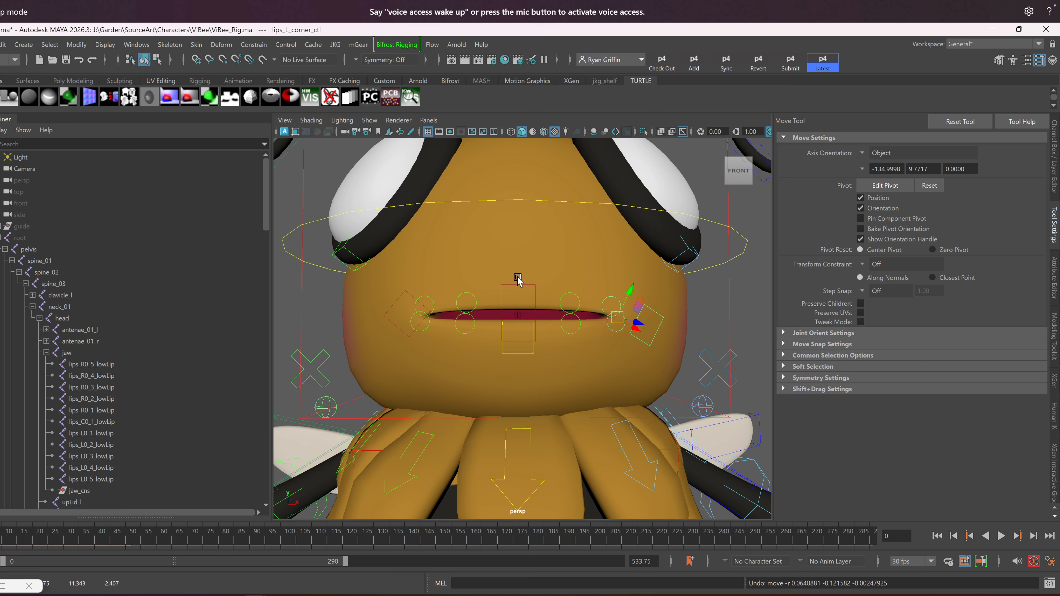
{"action": "left_click", "coordinate": [518, 297]}
{"action": "mouse_move", "coordinate": [517, 297]}
{"action": "left_mouse_down"}
{"action": "mouse_move", "coordinate": [515, 253]}
{"action": "mouse_move", "coordinate": [518, 308]}
{"action": "left_mouse_up"}
{"action": "left_click_drag", "start_coordinate": [474, 344], "coordinate": [465, 361], "text": "alt"}
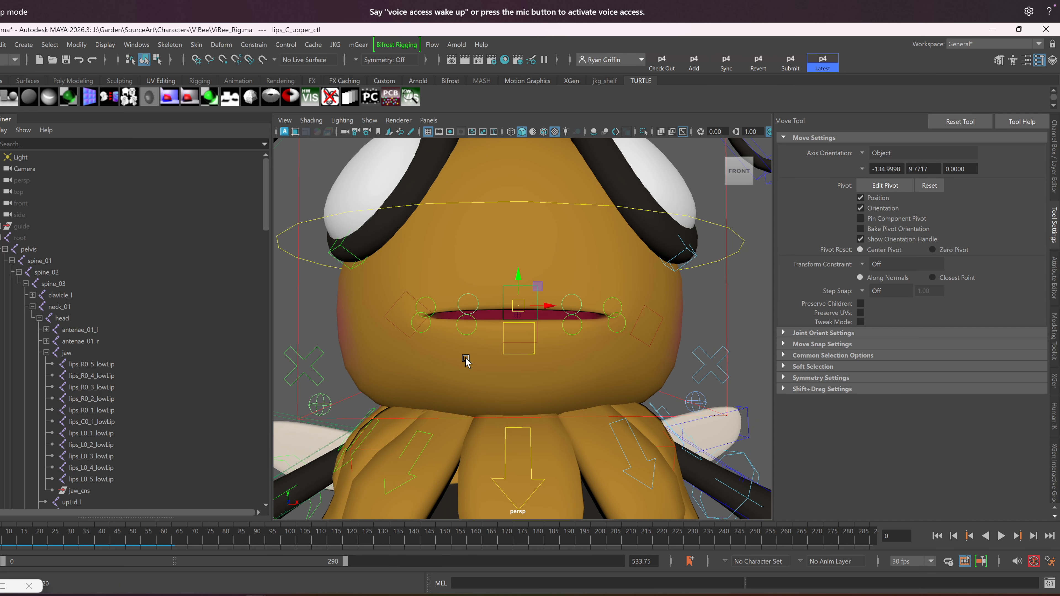
Test the right corner lip control and undo its move, and select the right inner upper lip control
{"action": "left_click", "coordinate": [408, 293]}
{"action": "left_click_drag", "start_coordinate": [410, 308], "coordinate": [476, 272]}
{"action": "left_click", "coordinate": [470, 297]}
{"action": "scroll", "coordinate": [468, 284], "scroll_direction": "up", "scroll_amount": 5}
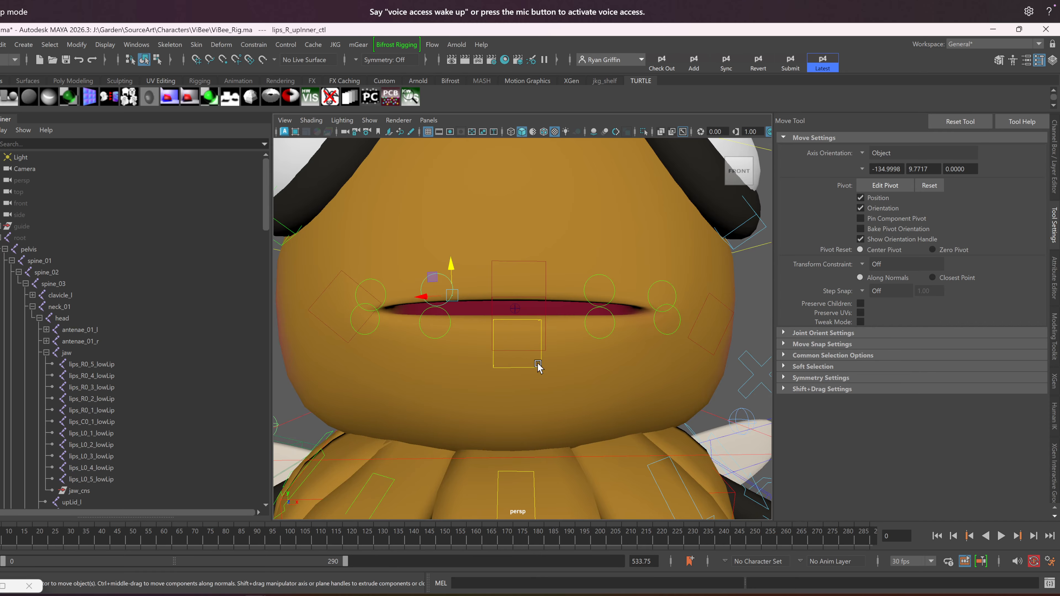
{"action": "scroll", "coordinate": [511, 358], "scroll_direction": "down", "scroll_amount": 3}
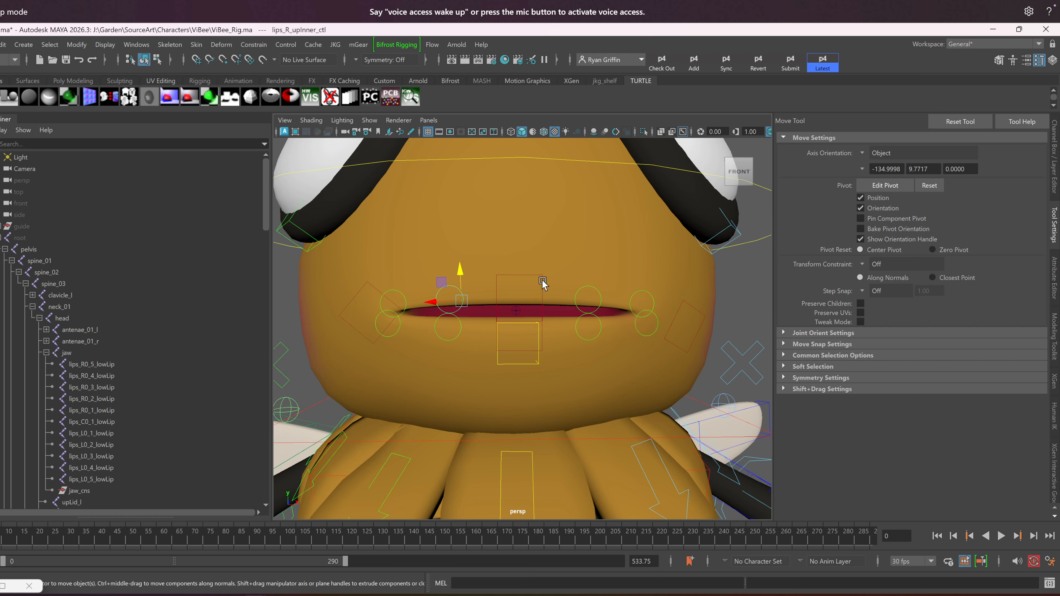
Examine the main mesh's skin weights for lips_R0_2_upLip and lips_R0_1_upLip with Paint Skin Weights, and deselect the mesh
{"action": "left_click", "coordinate": [566, 271]}
{"action": "right_click_drag", "start_coordinate": [566, 271], "coordinate": [536, 235]}
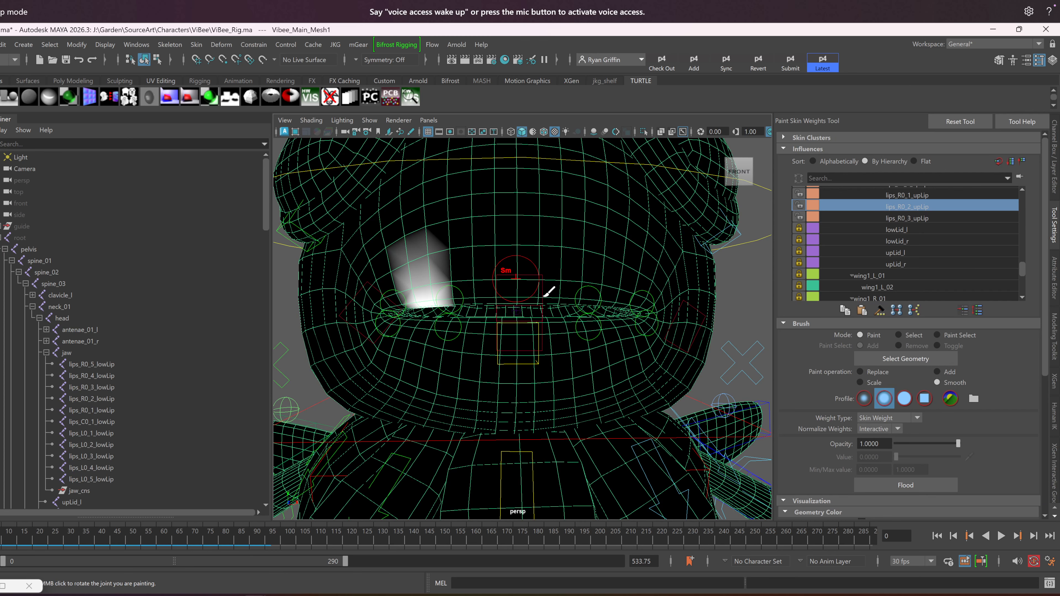
{"action": "left_click", "coordinate": [901, 195]}
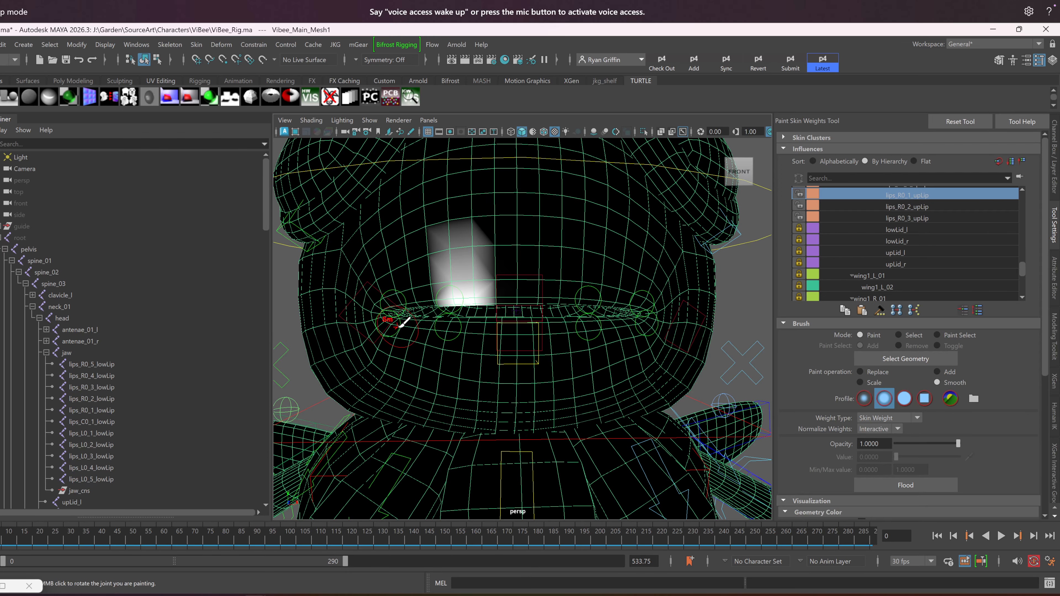
{"action": "key", "text": "q"}
{"action": "scroll", "coordinate": [465, 334], "scroll_direction": "down", "scroll_amount": 5}
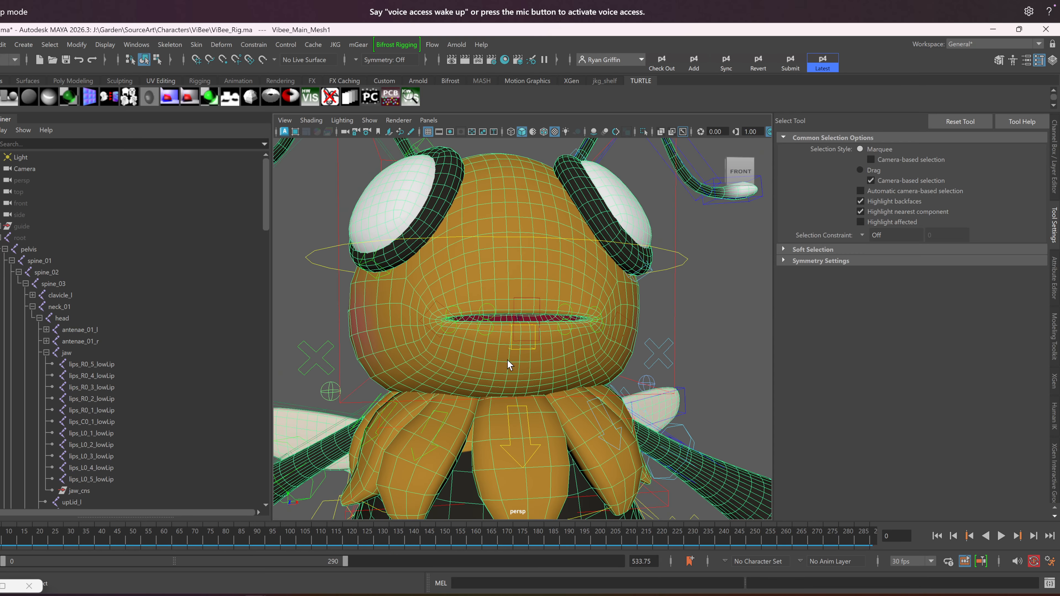
{"action": "scroll", "coordinate": [470, 377], "scroll_direction": "down", "scroll_amount": 4}
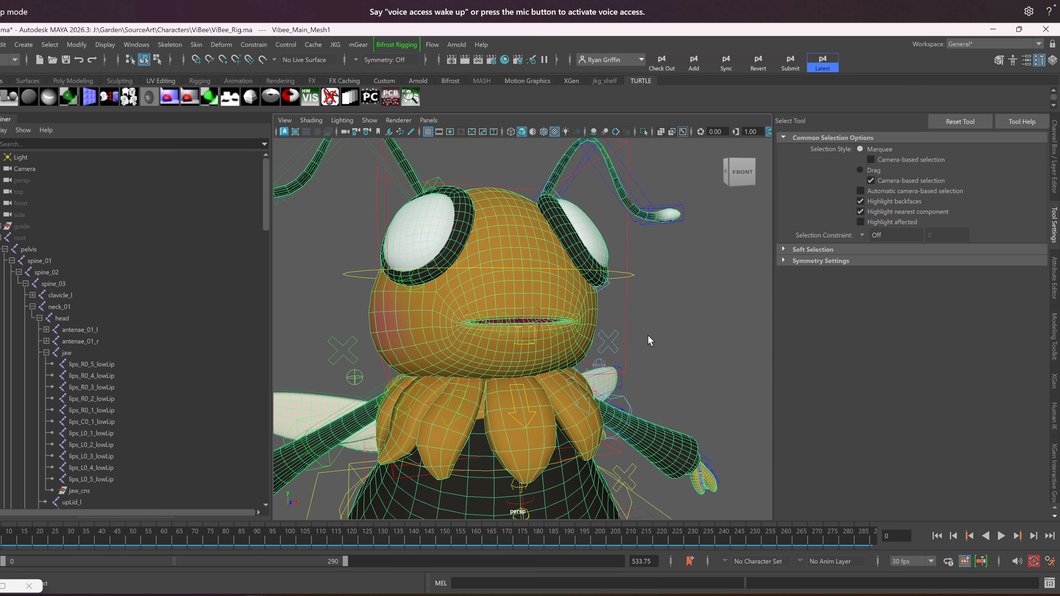
{"action": "left_click", "coordinate": [648, 336]}
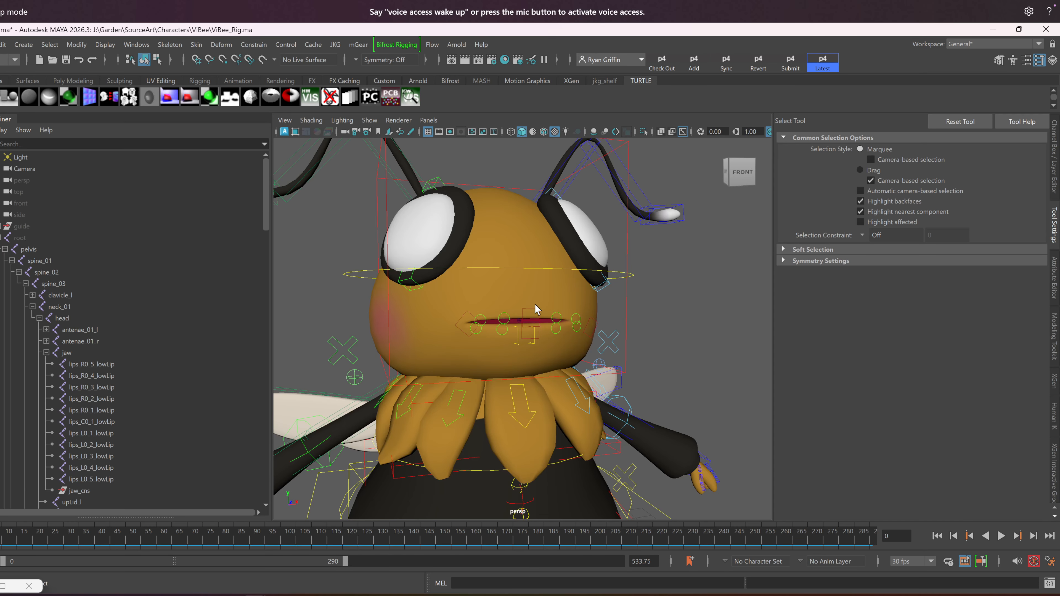